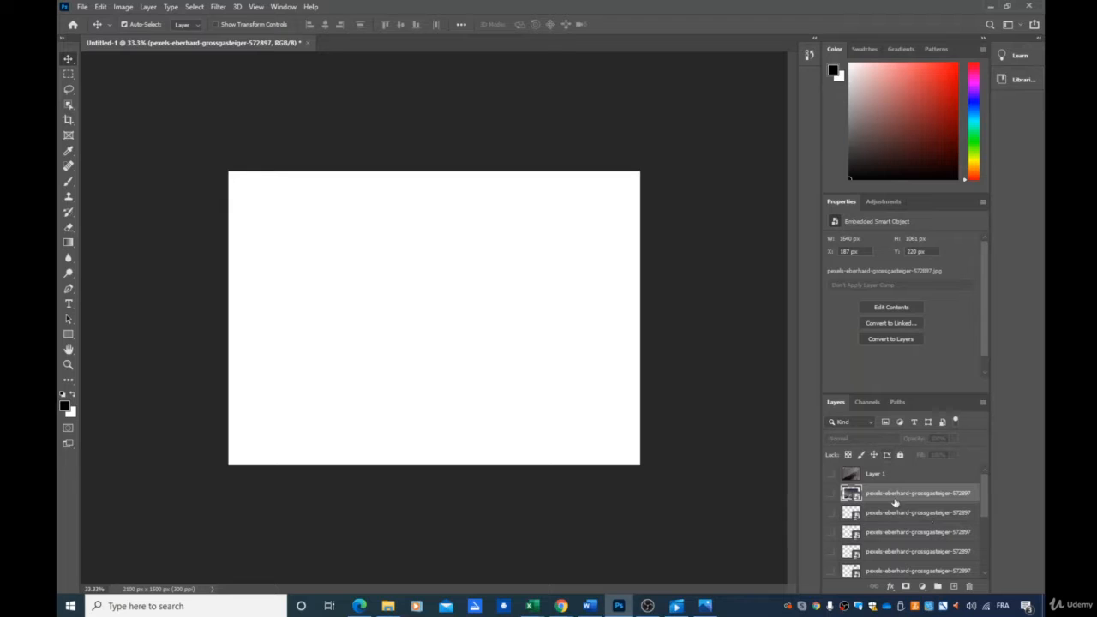
Step: Show the small smart object layer below the topmost smart object and move it to about X 683 px, Y 350 px
click(895, 514)
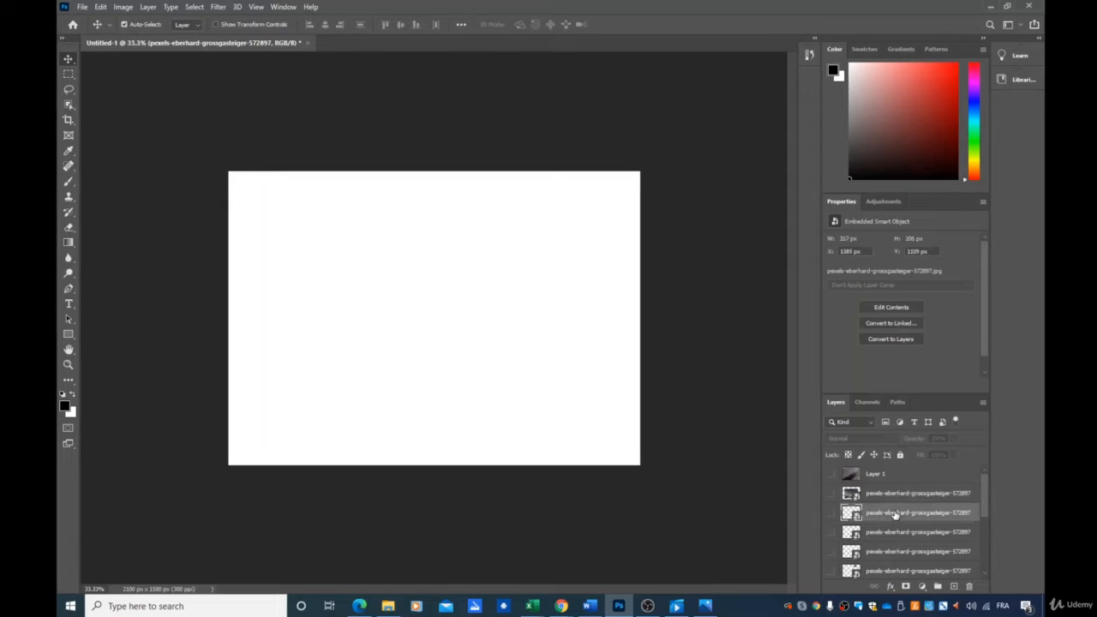
click(831, 513)
drag(525, 409, 357, 255)
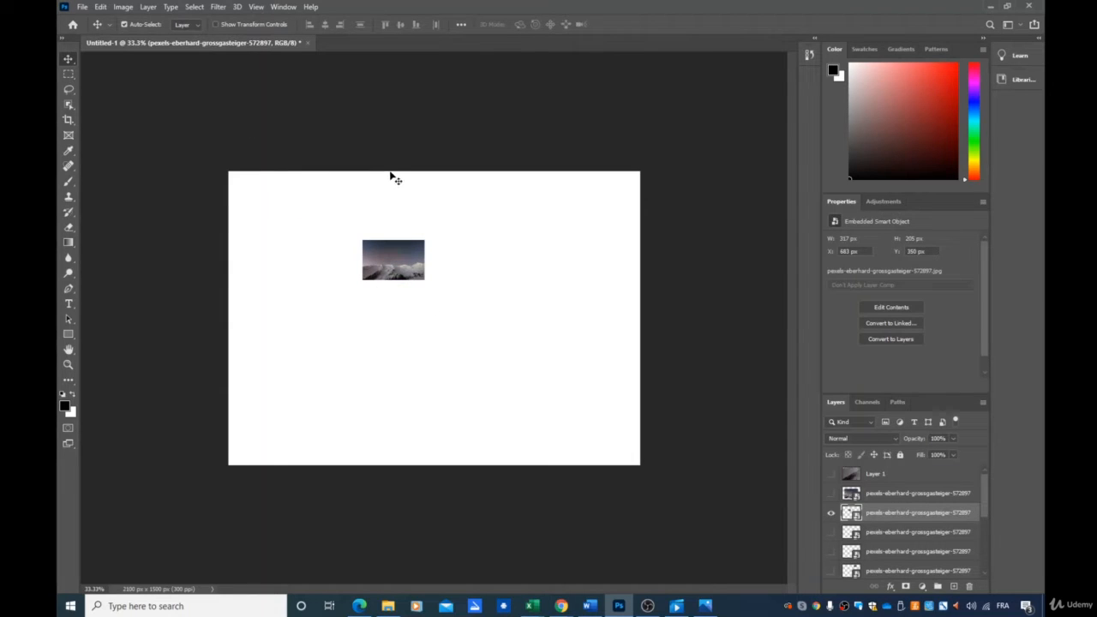
Step: Free-transform the smart object, enlarging it proportionally to about 11.06% and positioning it so the photo covers the whole canvas
key(ctrl+t)
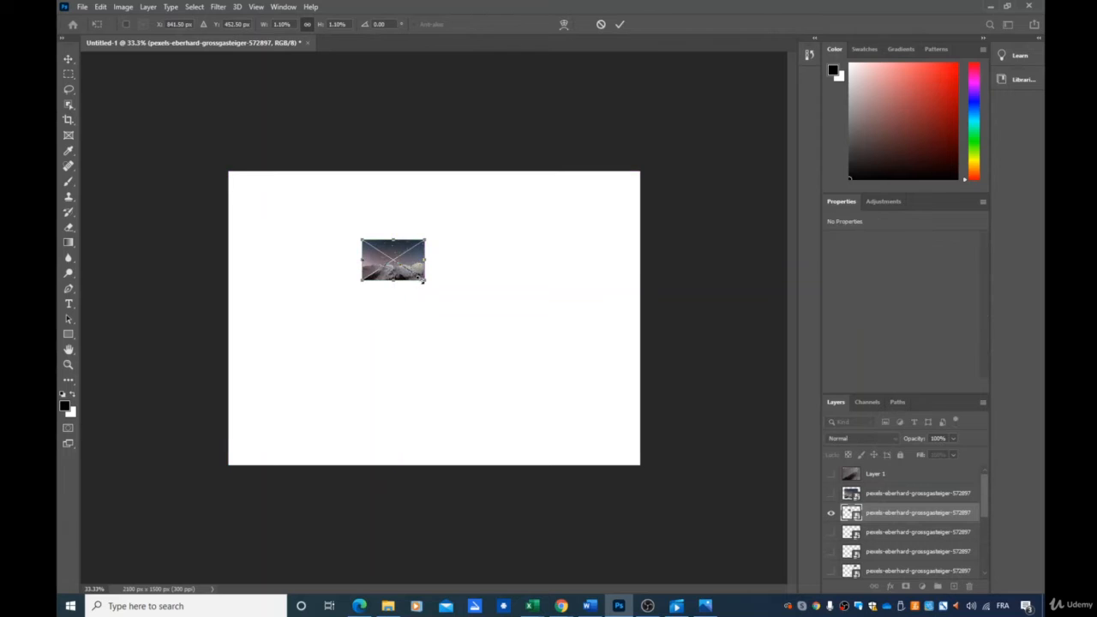
drag(424, 280, 600, 480)
drag(517, 358, 393, 291)
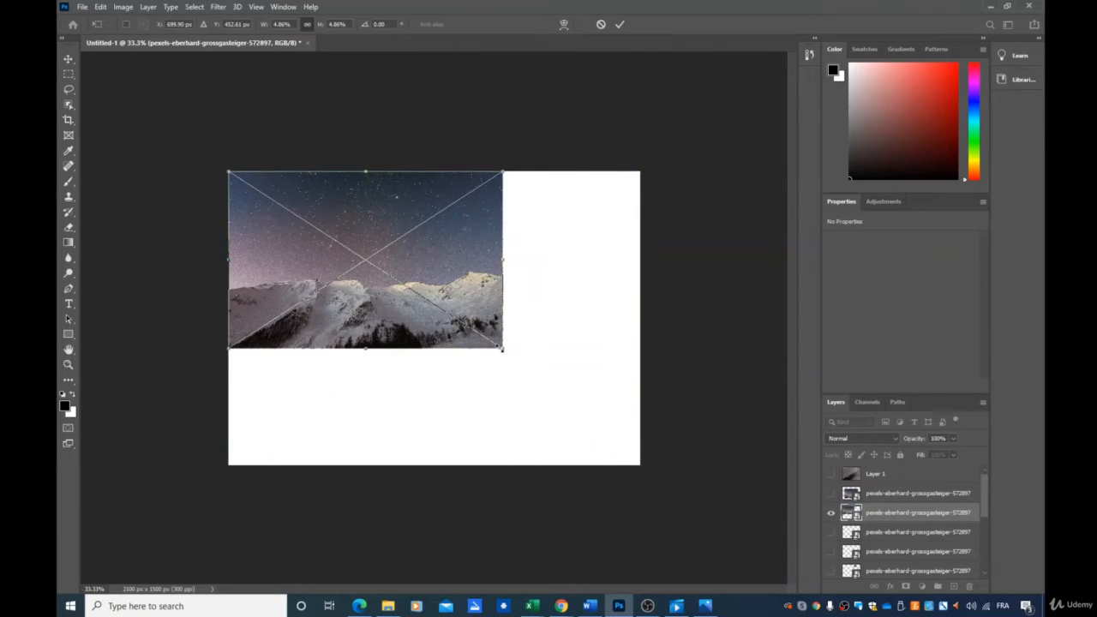
drag(499, 347, 657, 501)
drag(524, 395, 462, 360)
drag(626, 430, 769, 570)
drag(488, 340, 425, 253)
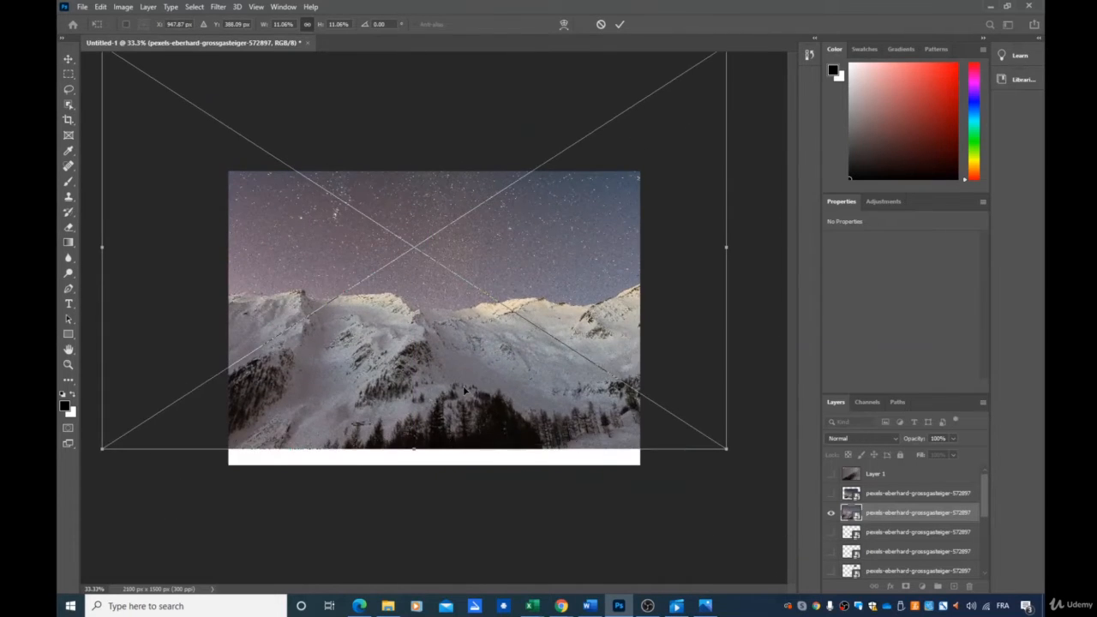
drag(460, 412, 478, 447)
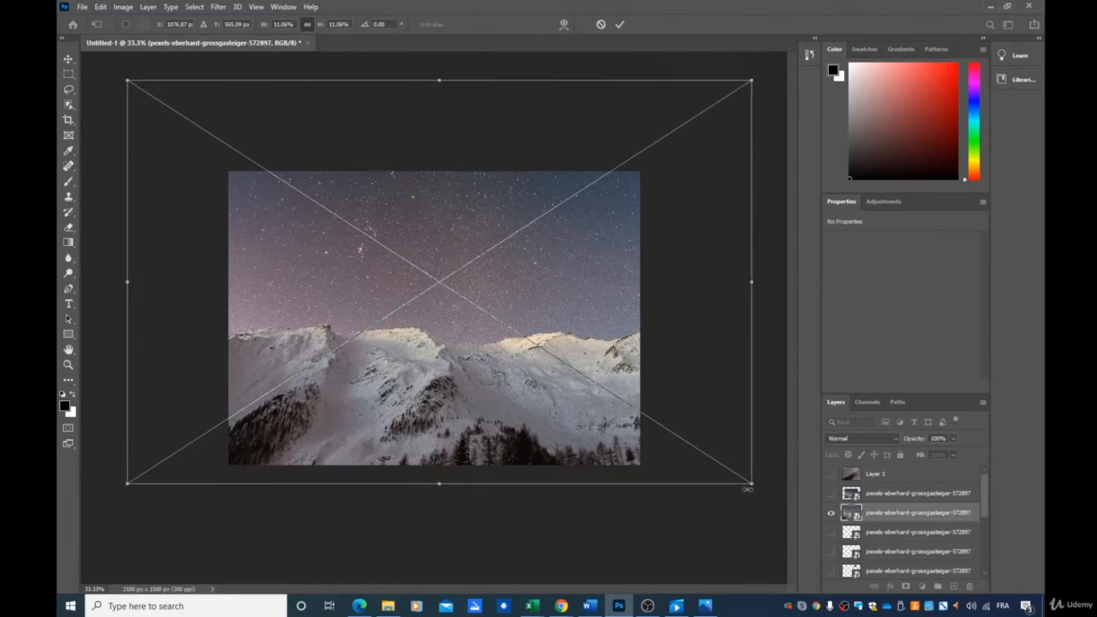
Step: Shrink the smart object proportionally to about 0.75% and apply the transform
drag(748, 483, 375, 302)
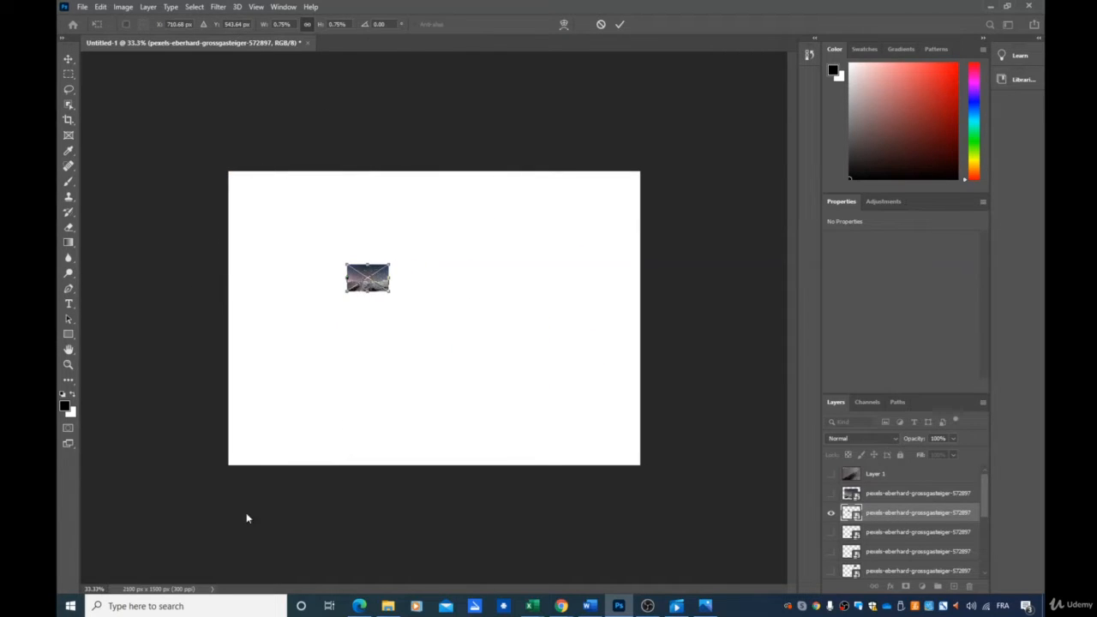
key(ctrl+plus)
key(ctrl+plus)
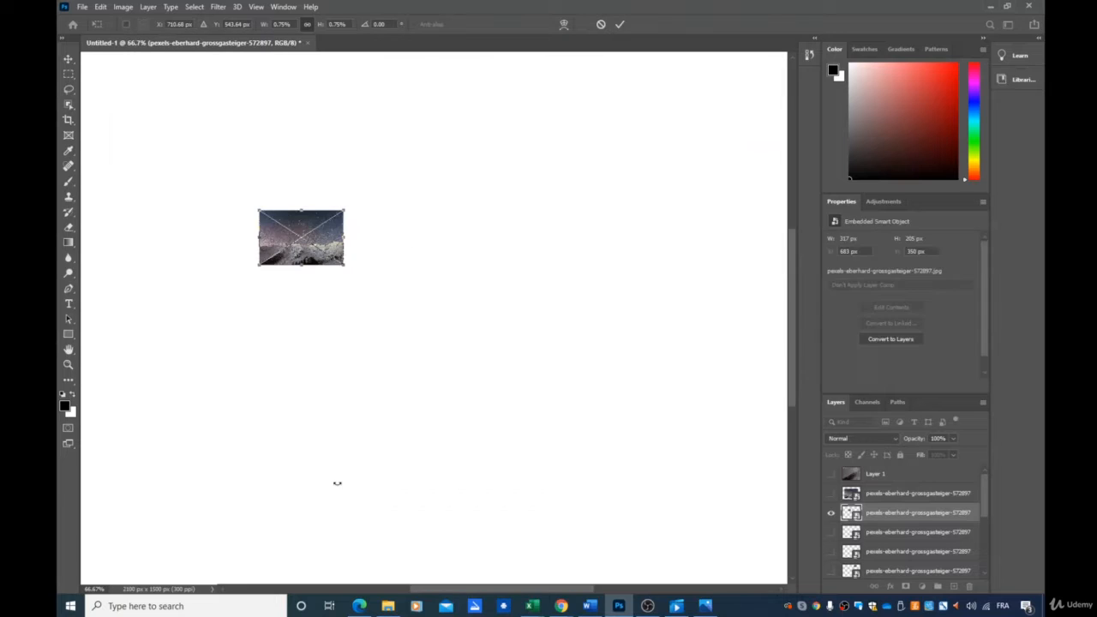
key(ctrl+plus)
key(ctrl+plus)
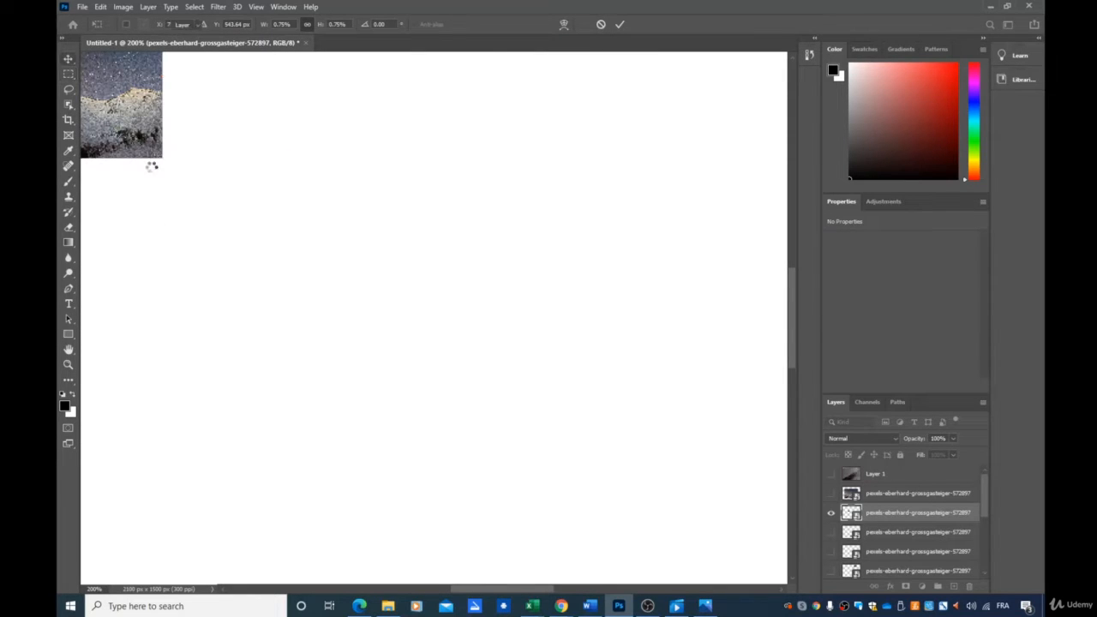
key(Return)
Step: Move the reduced smart object to about X 821 px, Y 611 px
drag(158, 155, 405, 296)
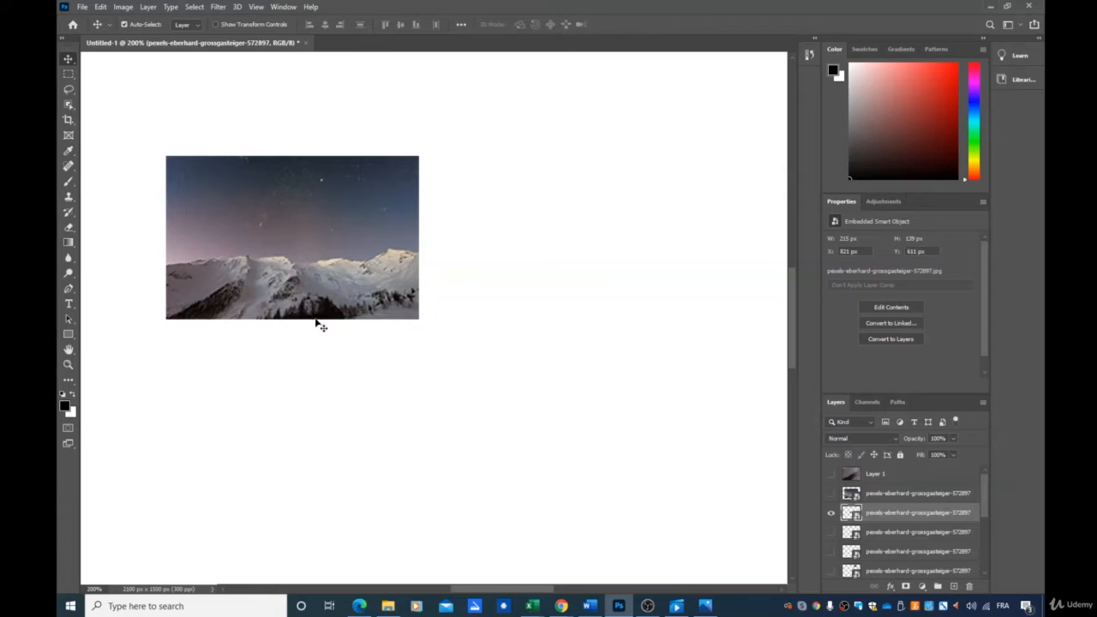
key(shift+Right)
key(shift+Right)
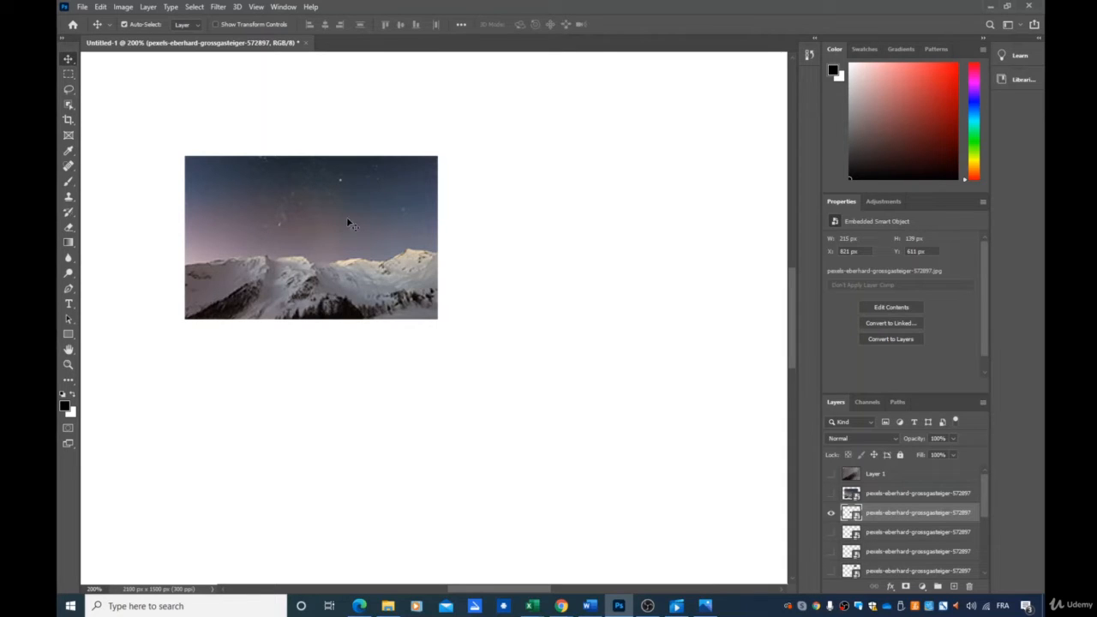
drag(479, 225, 331, 263)
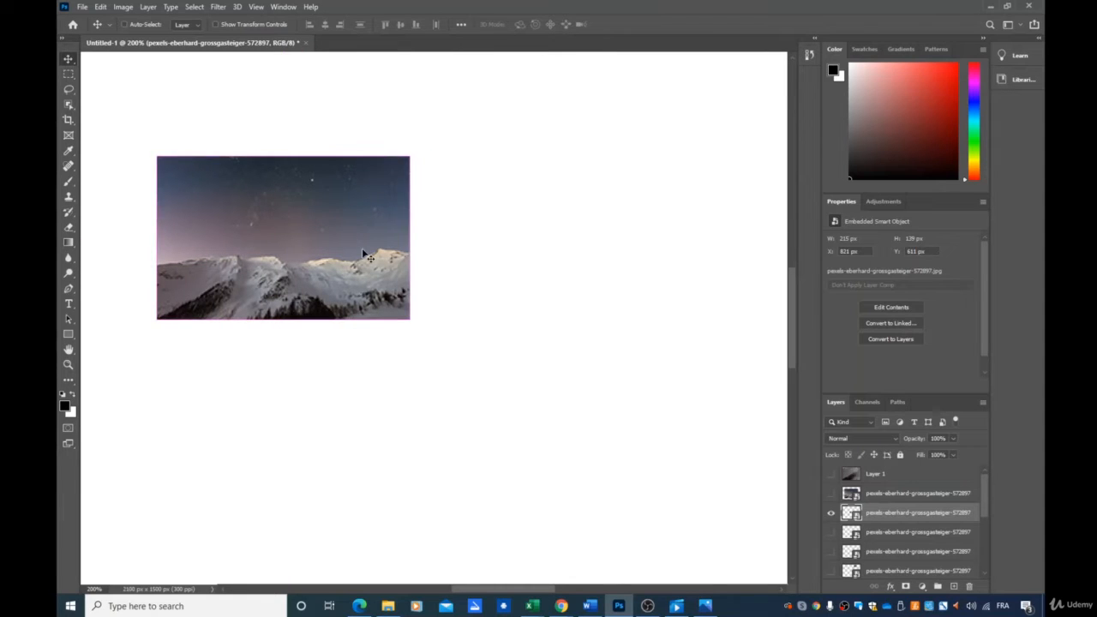
Step: Enlarge the smart object proportionally to about 7.20%, place it nearly across the full canvas width and apply the transform
key(ctrl+minus)
key(ctrl+minus)
key(ctrl+minus)
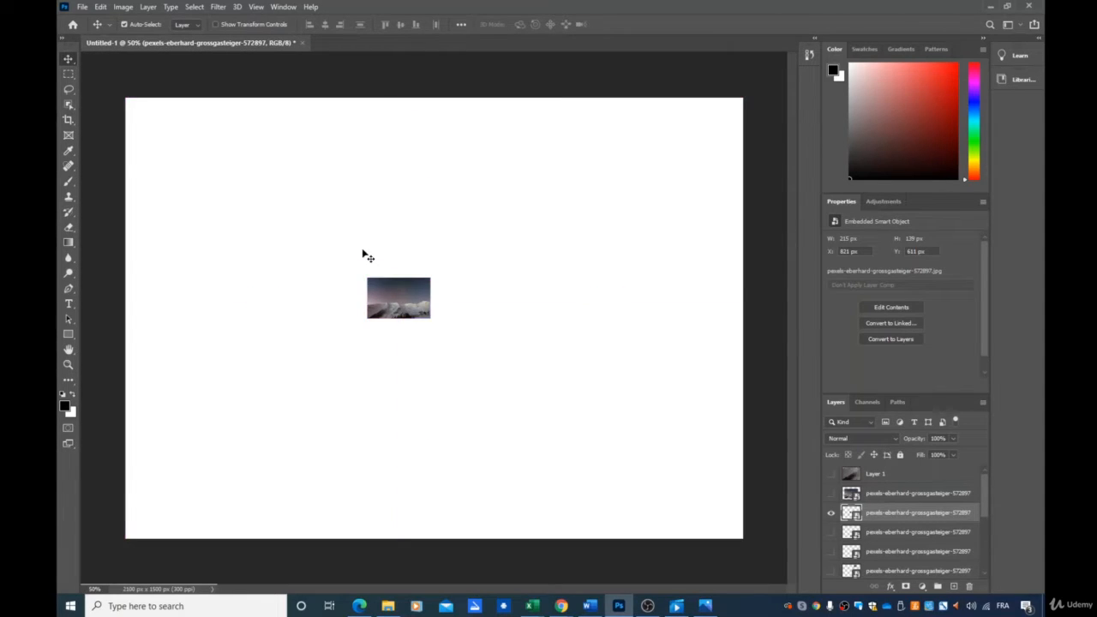
key(ctrl+t)
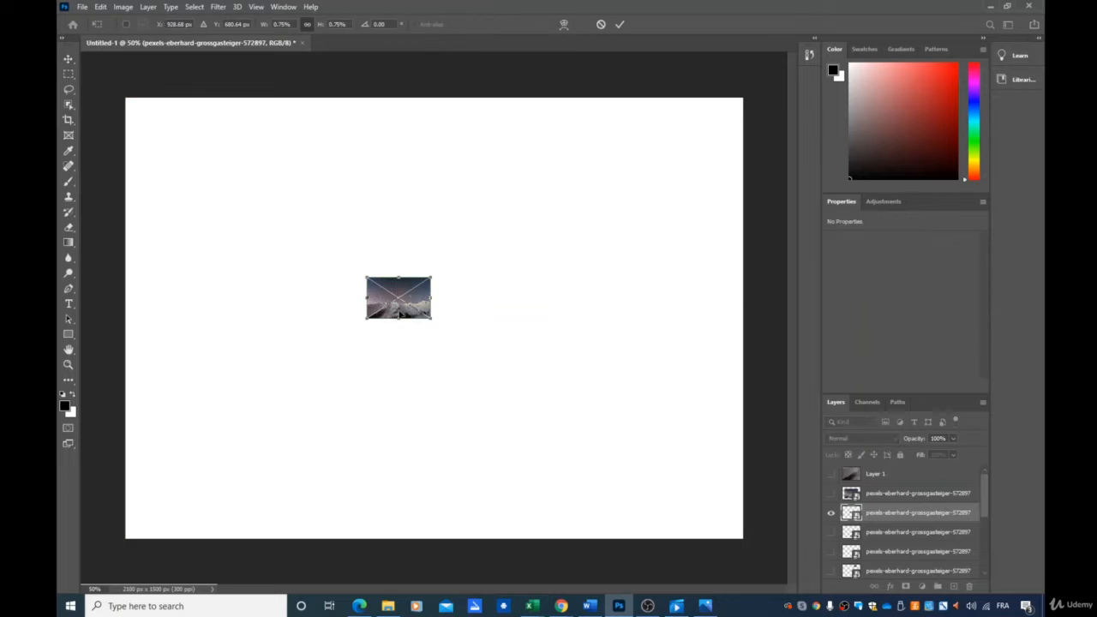
drag(430, 318, 739, 519)
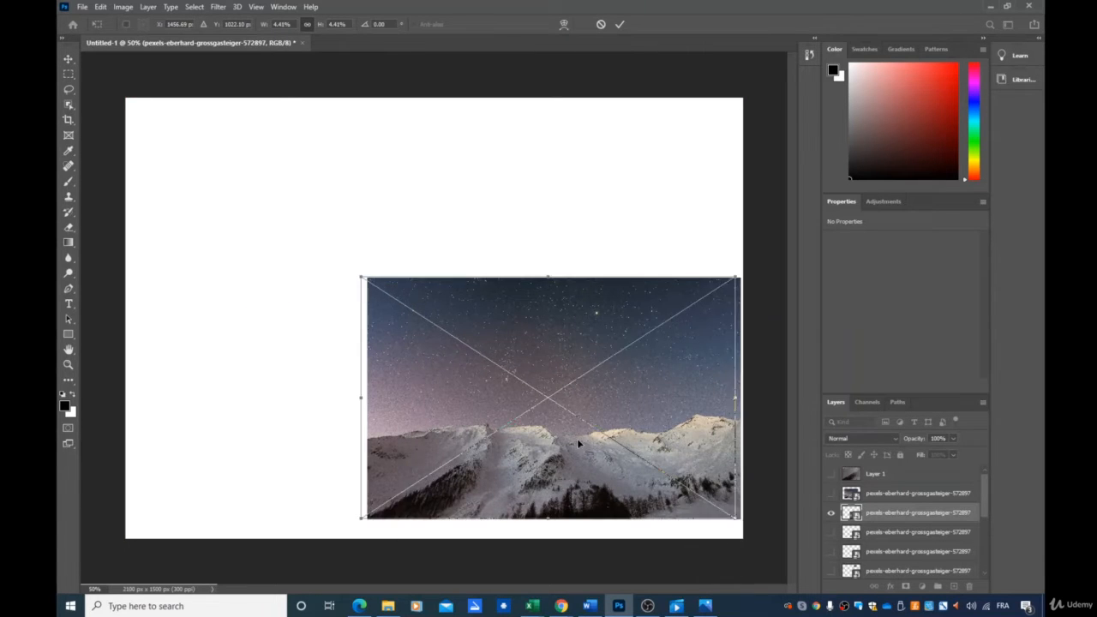
drag(576, 437, 403, 284)
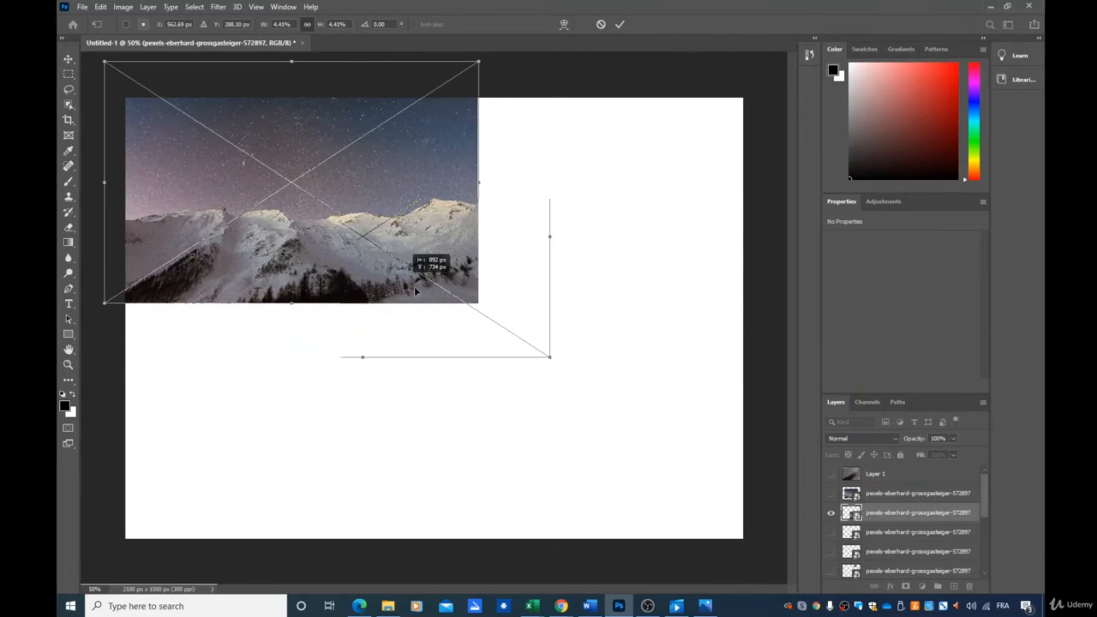
drag(551, 356, 759, 558)
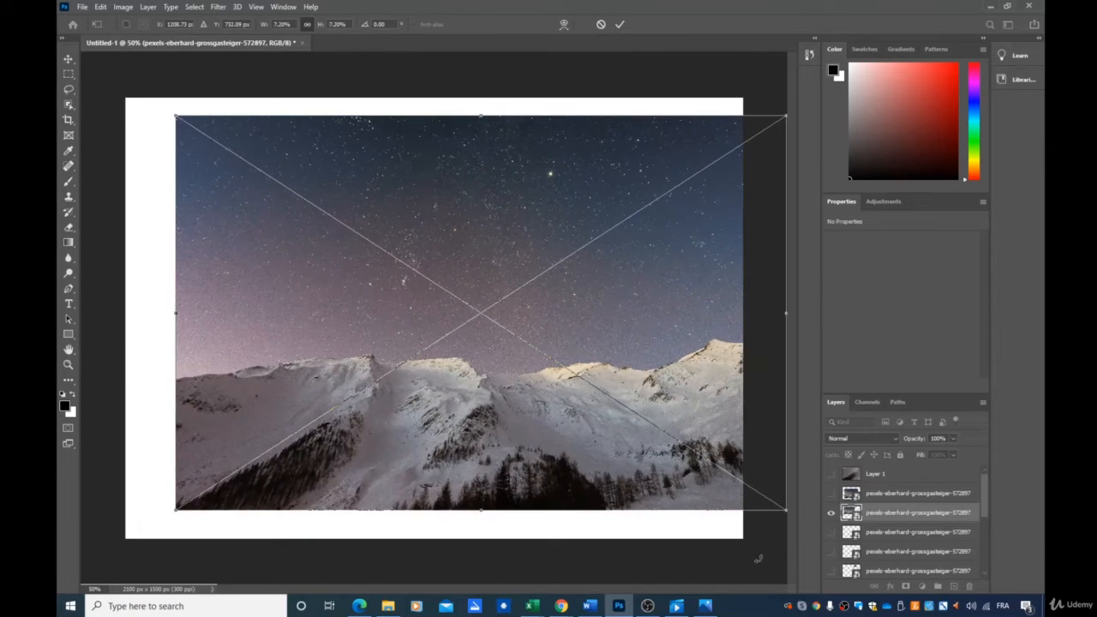
drag(608, 431, 575, 431)
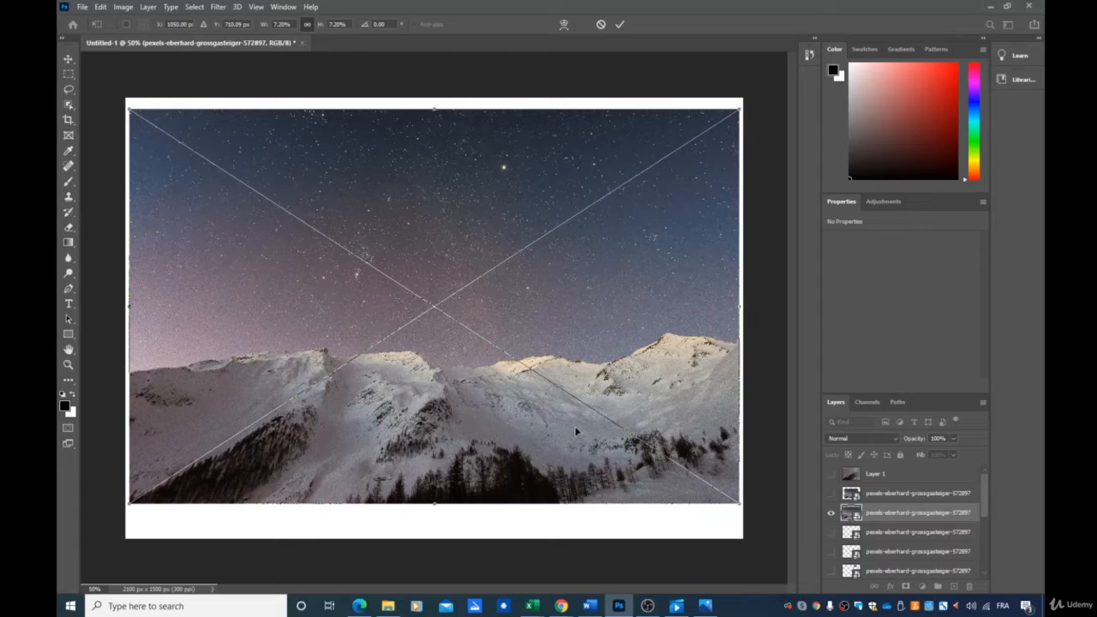
key(Return)
Step: Hide the smart object, show Layer 1 and shift its oversized photo to about X -3666 px, Y -1581 px
click(830, 512)
click(830, 473)
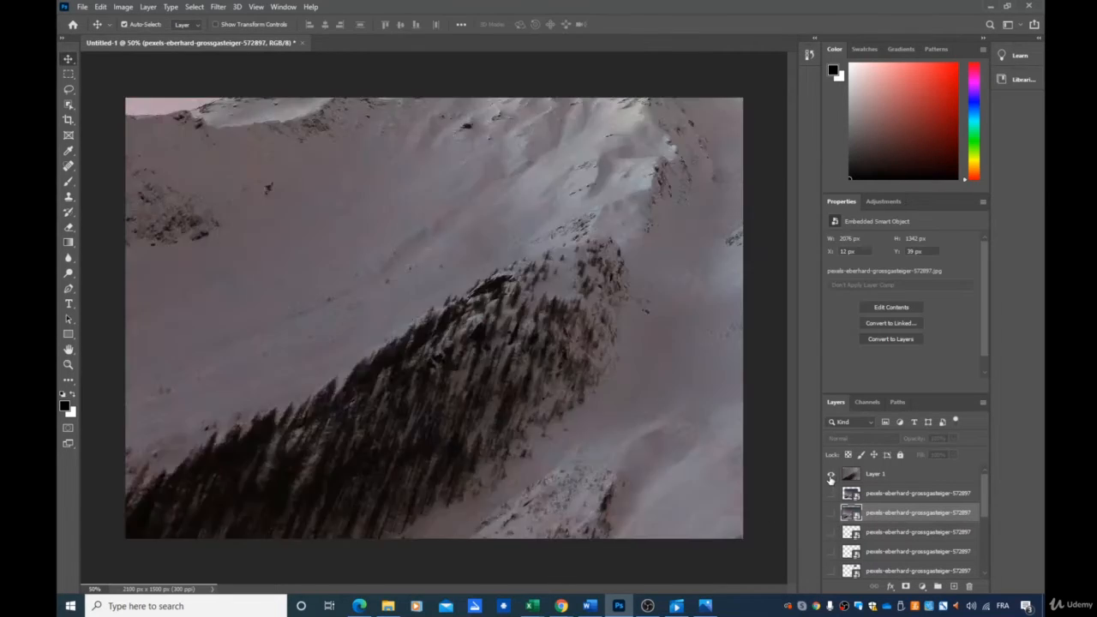
drag(588, 342, 506, 341)
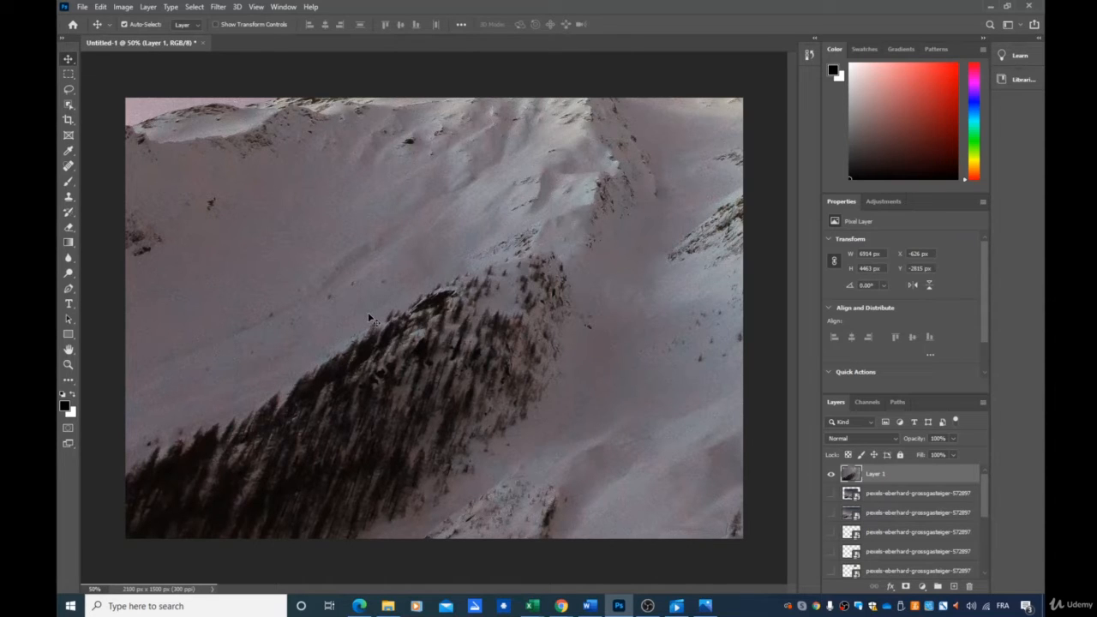
drag(351, 276, 479, 382)
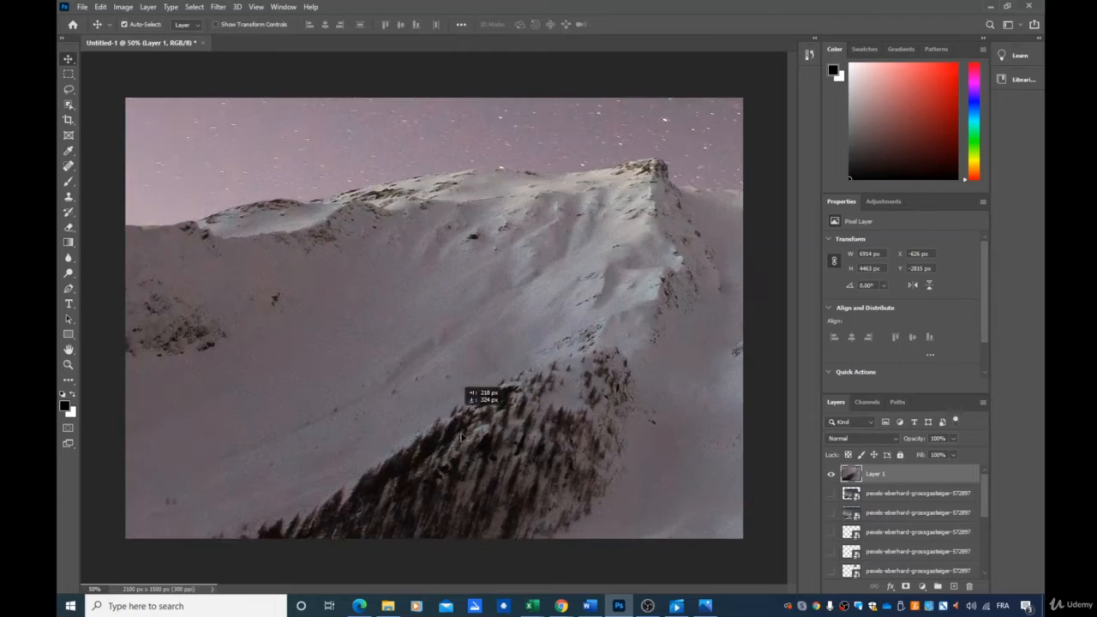
drag(338, 202, 313, 322)
drag(480, 385, 309, 257)
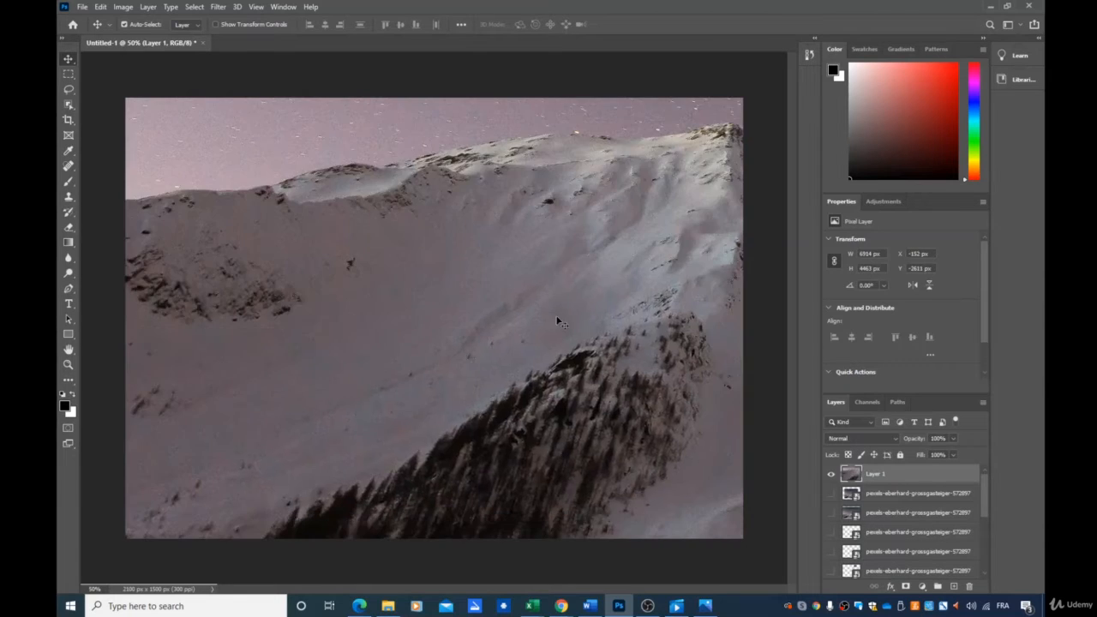
drag(411, 360, 279, 180)
drag(497, 338, 377, 449)
drag(376, 368, 152, 441)
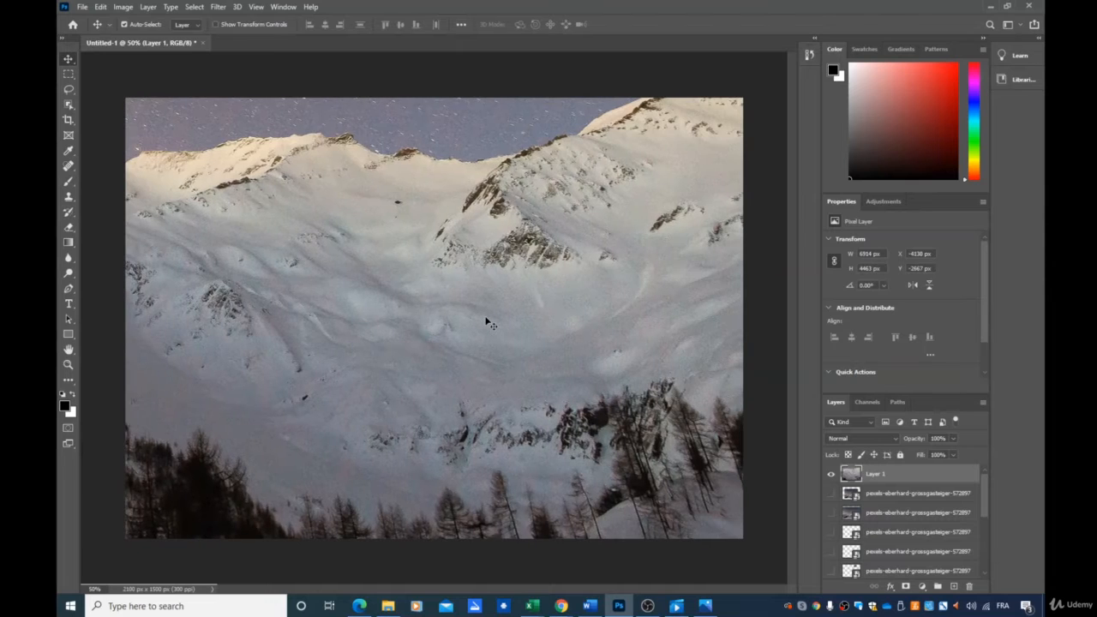
drag(486, 322, 358, 245)
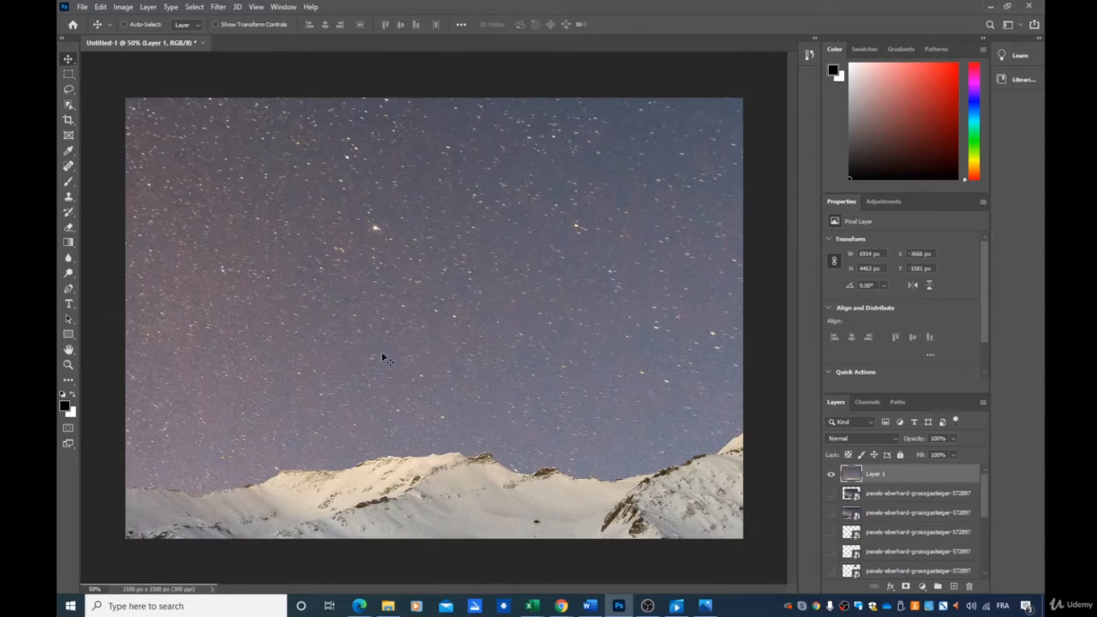
Step: Start a free transform on Layer 1 and shift the photo down and right until its starry sky fills the canvas
key(ctrl+t)
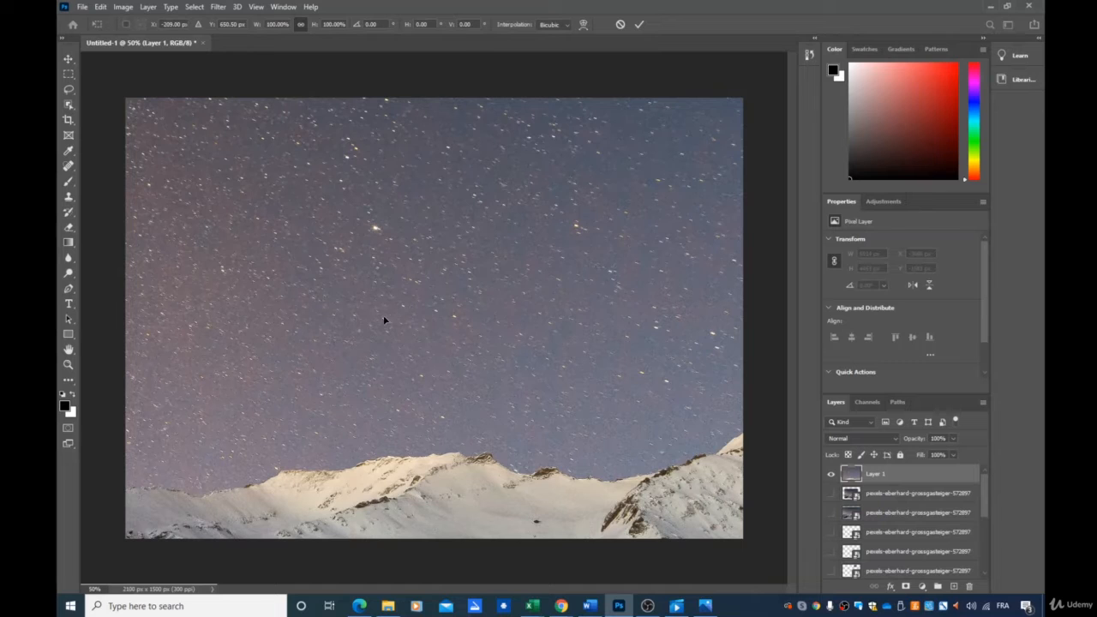
drag(305, 281, 526, 445)
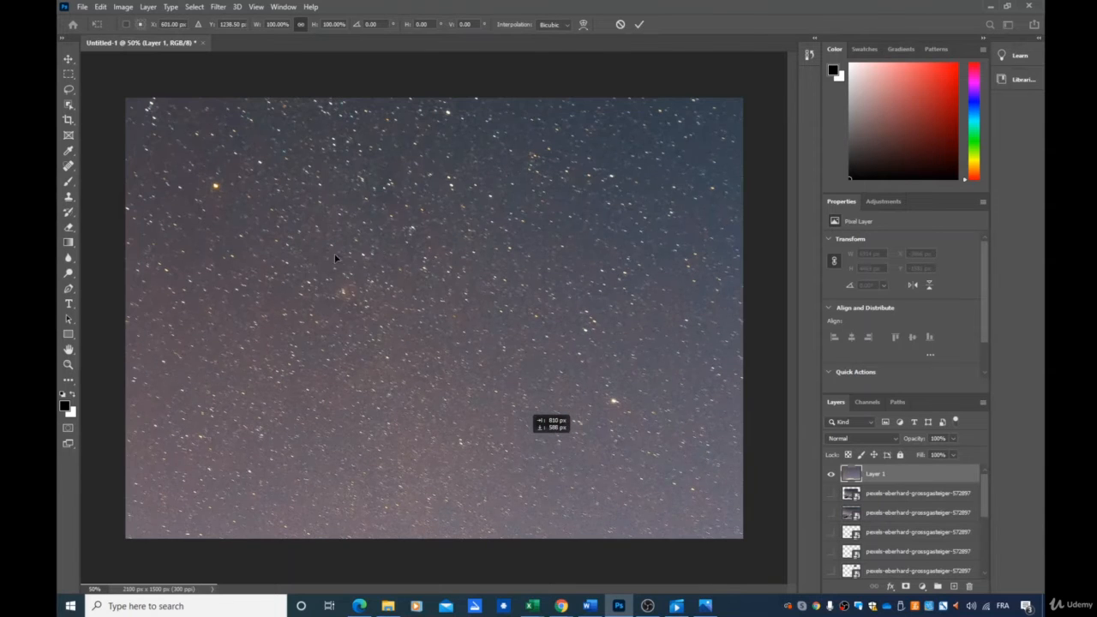
drag(493, 412, 562, 454)
drag(220, 175, 668, 302)
drag(497, 249, 541, 256)
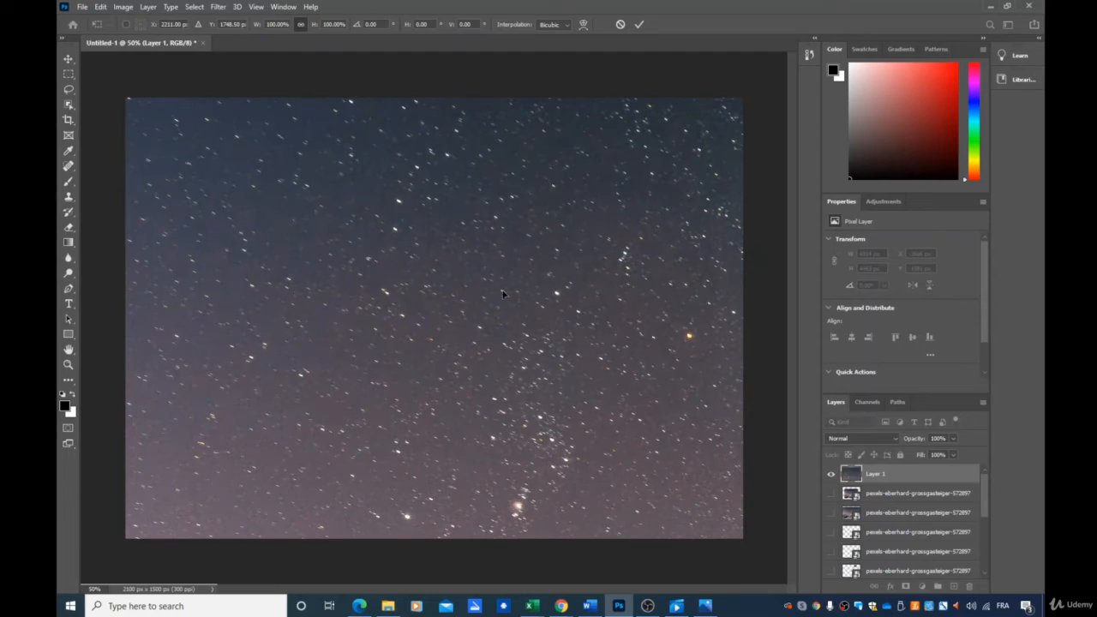
Step: Scale Layer 1 down proportionally to about 7.20%, roughly 498 by 322 px, and apply the transform
click(94, 588)
text(30)
key(Return)
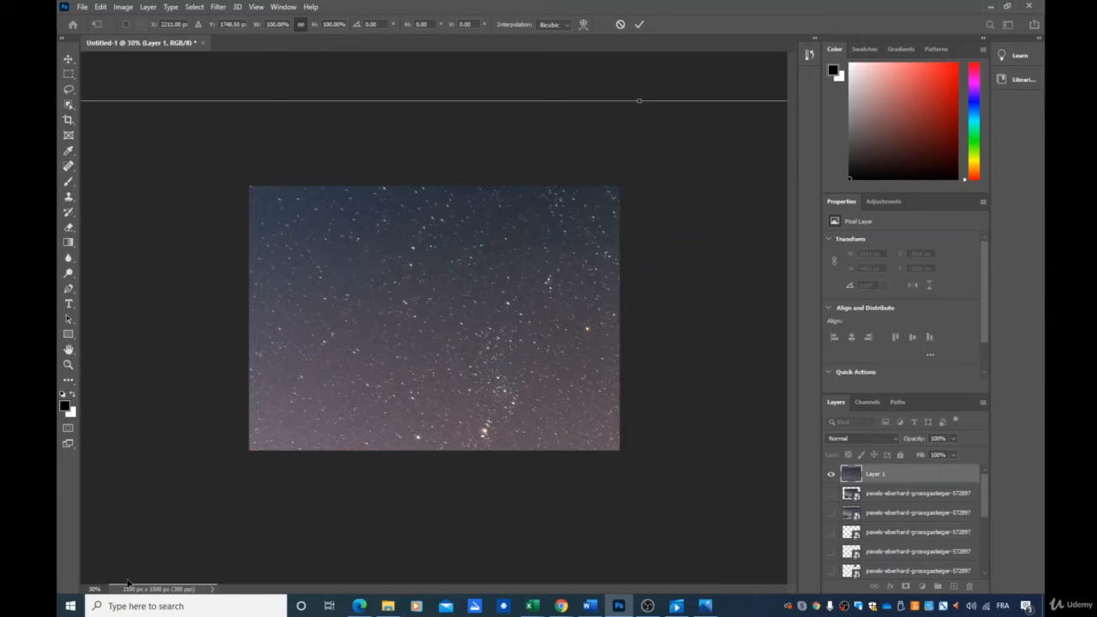
click(97, 589)
text(10)
key(Return)
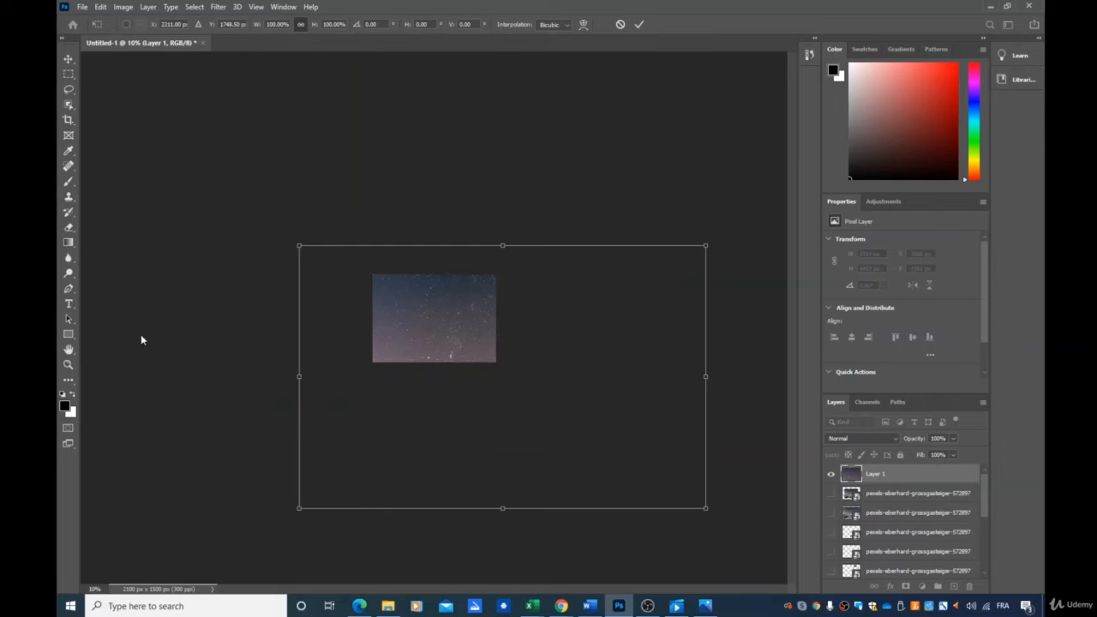
drag(299, 245, 446, 347)
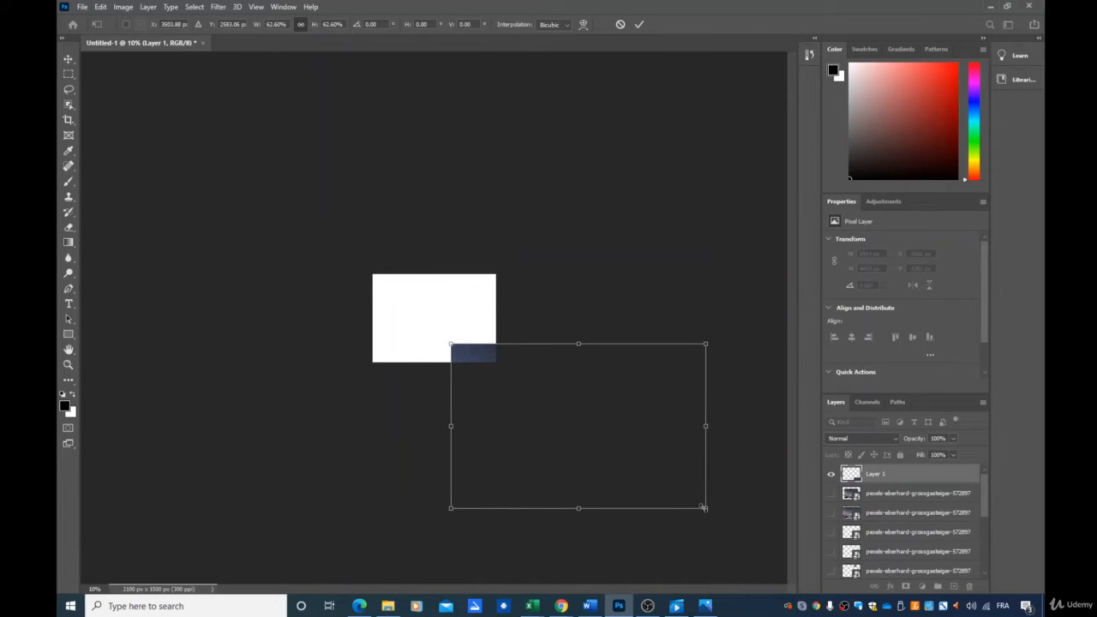
drag(705, 508, 480, 362)
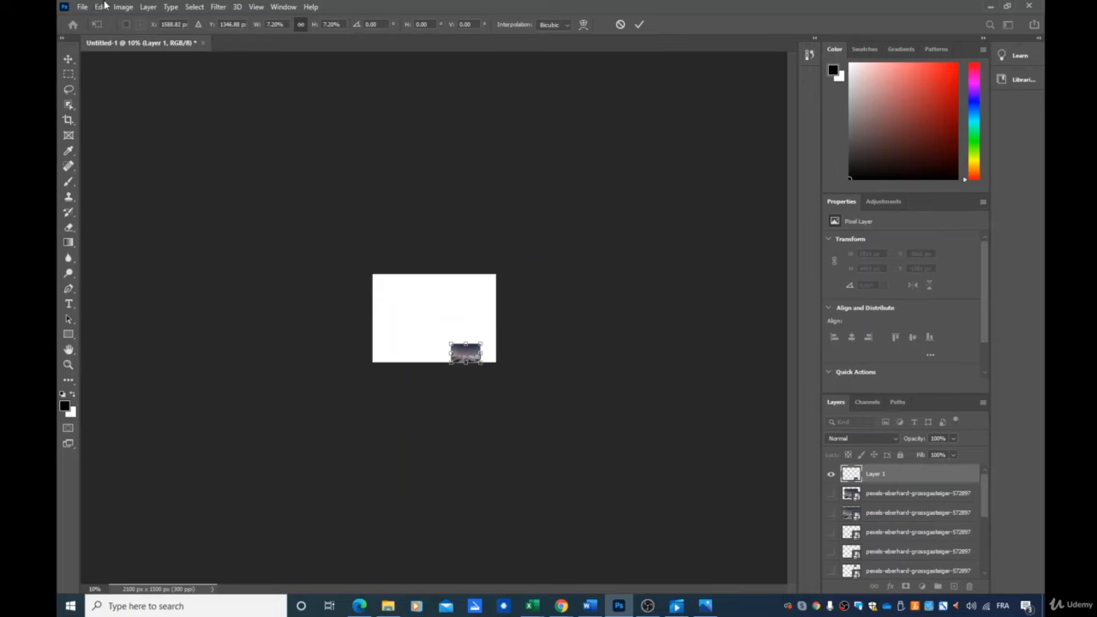
key(Return)
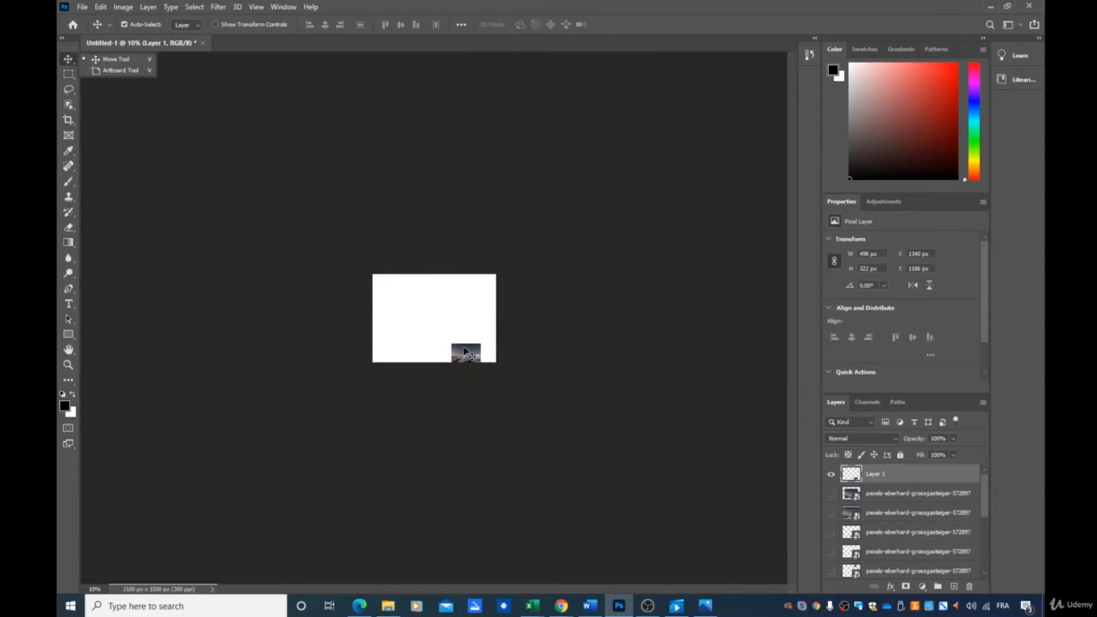
Step: Move the reduced Layer 1 photo to about X 725 px, Y 547 px and inspect it at 200% zoom
drag(467, 354, 418, 306)
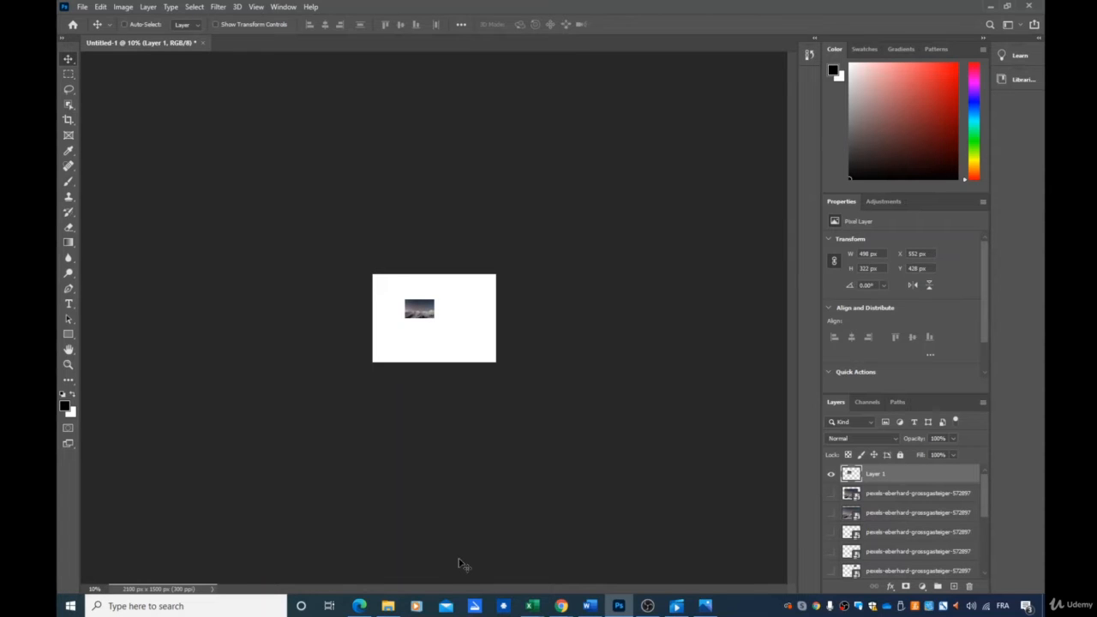
key(ctrl+plus)
key(ctrl+plus)
key(ctrl+plus)
key(ctrl+plus)
key(ctrl+plus)
key(ctrl+plus)
key(ctrl+plus)
key(ctrl+plus)
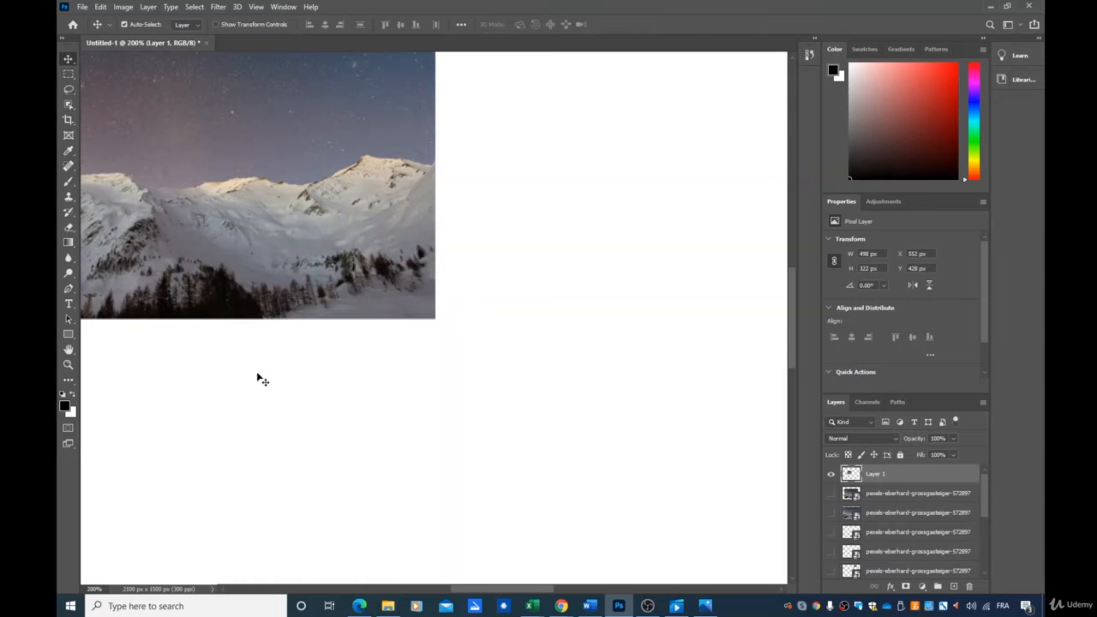
drag(301, 293, 499, 428)
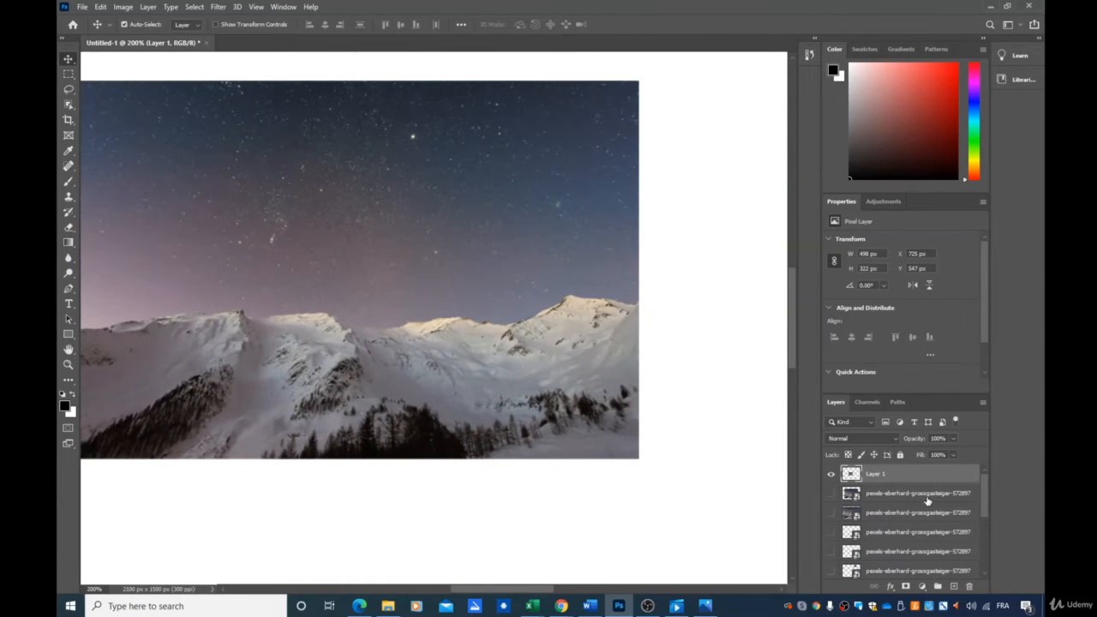
Step: Show the small smart object copy, scale Layer 1 down proportionally to about 52.29%, roughly 260 by 168 px, and apply the transform
click(831, 554)
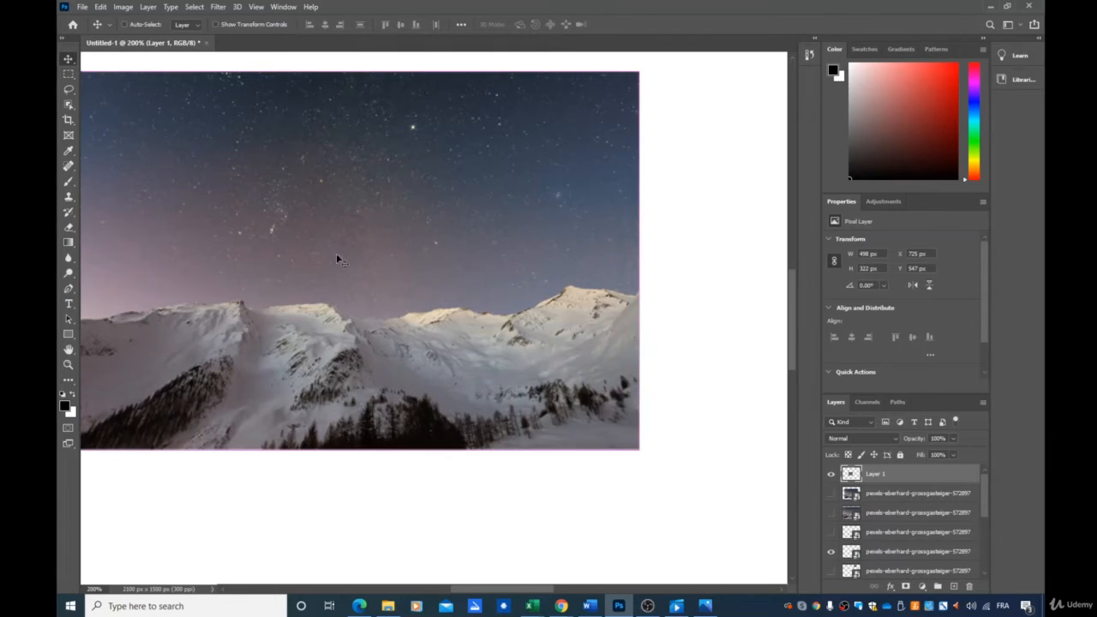
key(ctrl+t)
drag(637, 448, 337, 297)
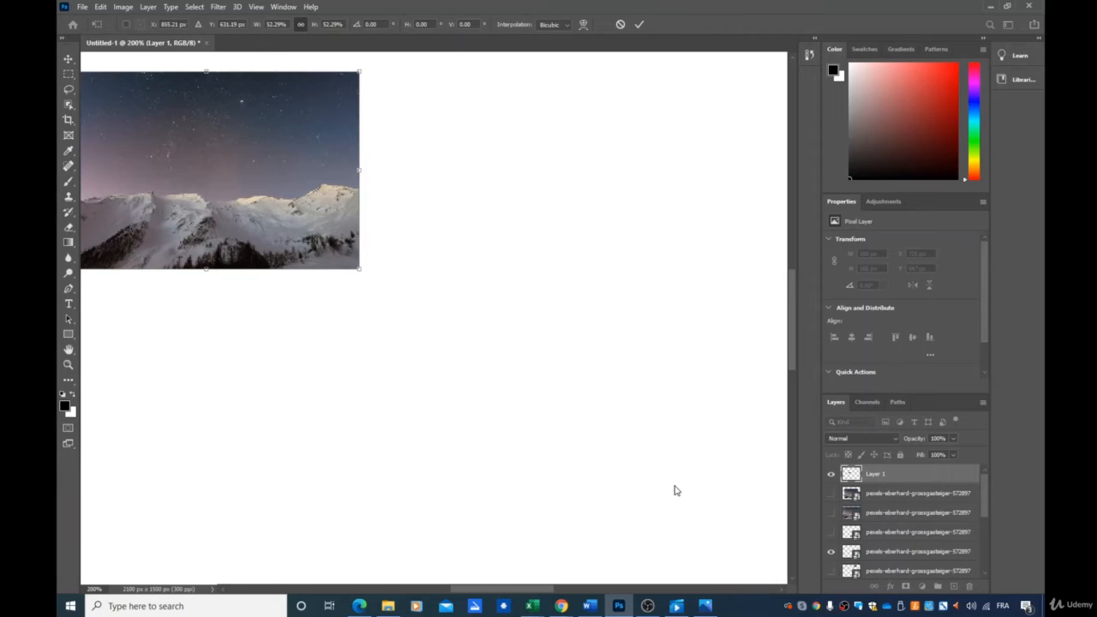
scroll(673, 487, up, 1)
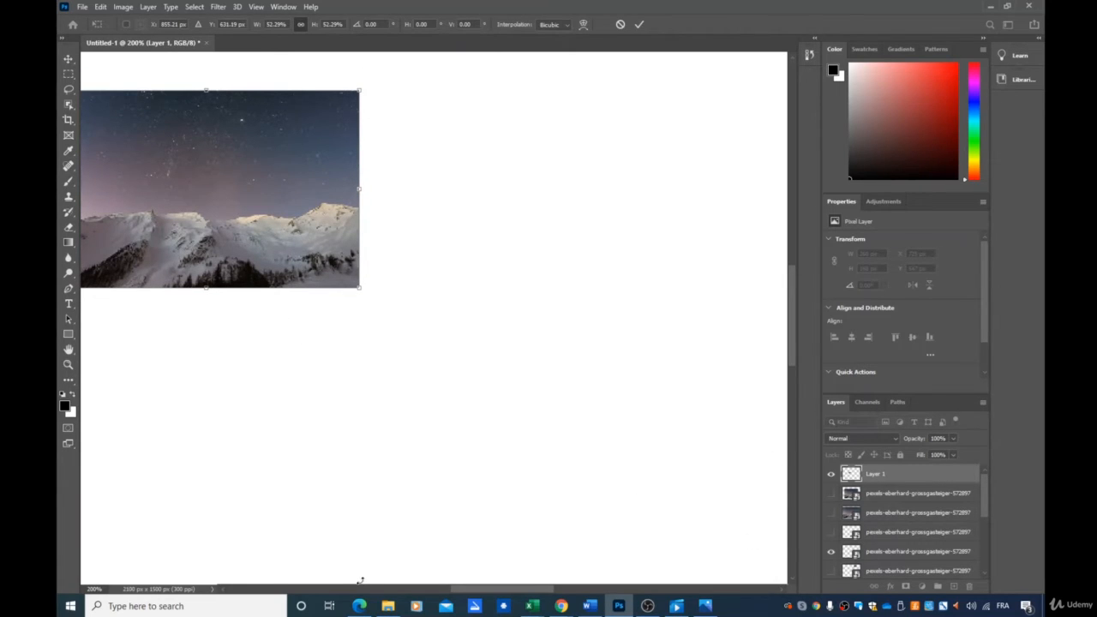
key(ctrl+minus)
key(ctrl+minus)
key(ctrl+minus)
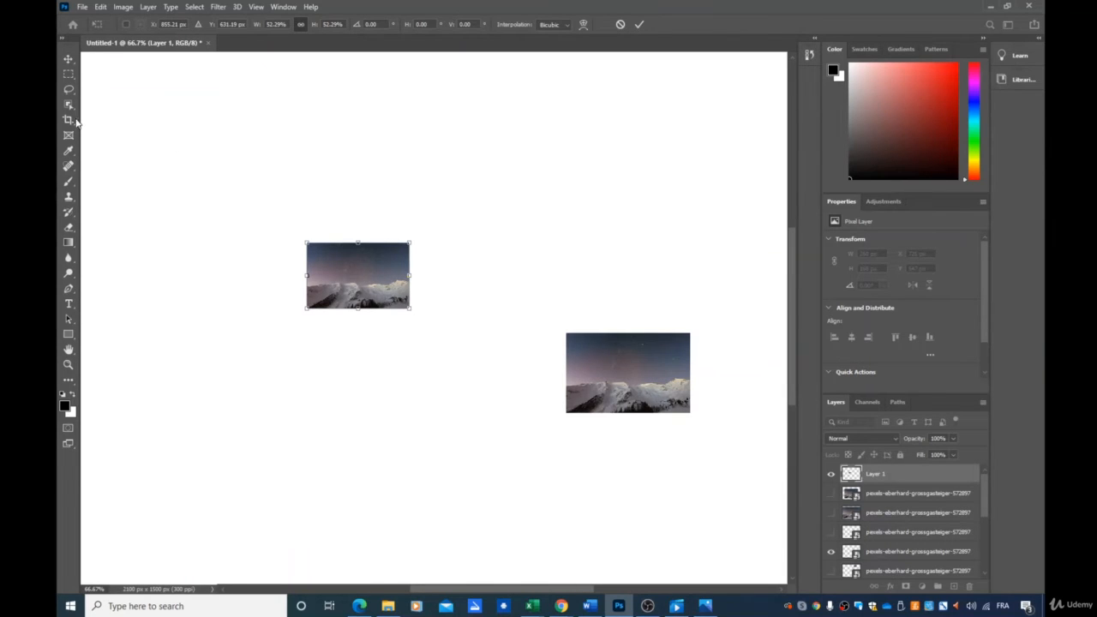
click(68, 58)
Step: Move the visible smart object beside the Layer 1 photo at about X 1173 px, Y 529 px, and reorder its layer directly below Layer 1
drag(608, 354, 525, 257)
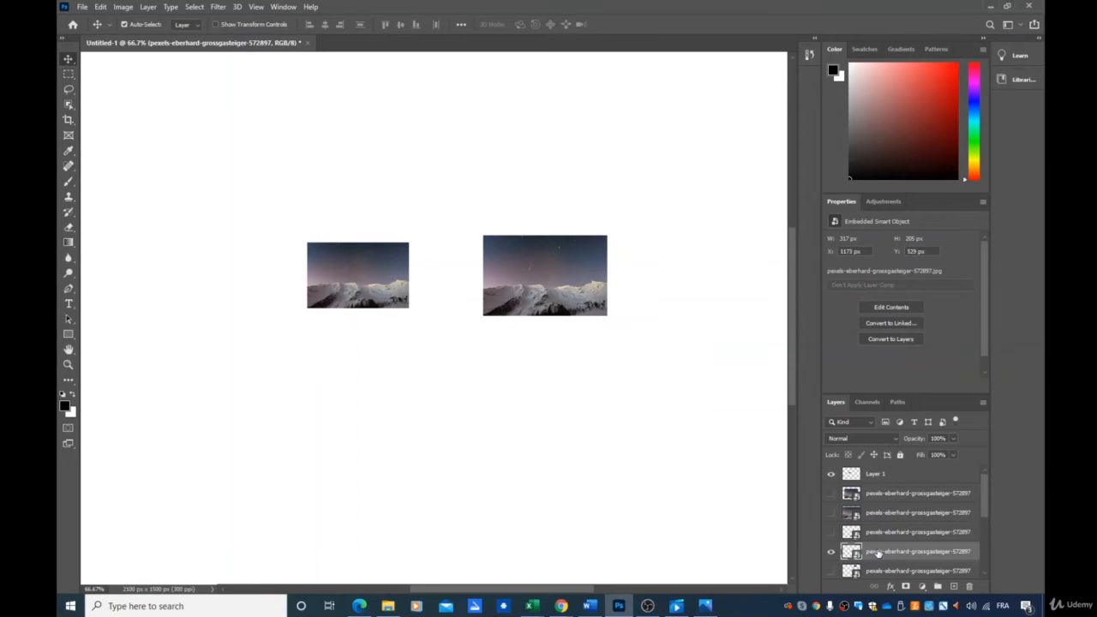
drag(878, 551, 878, 484)
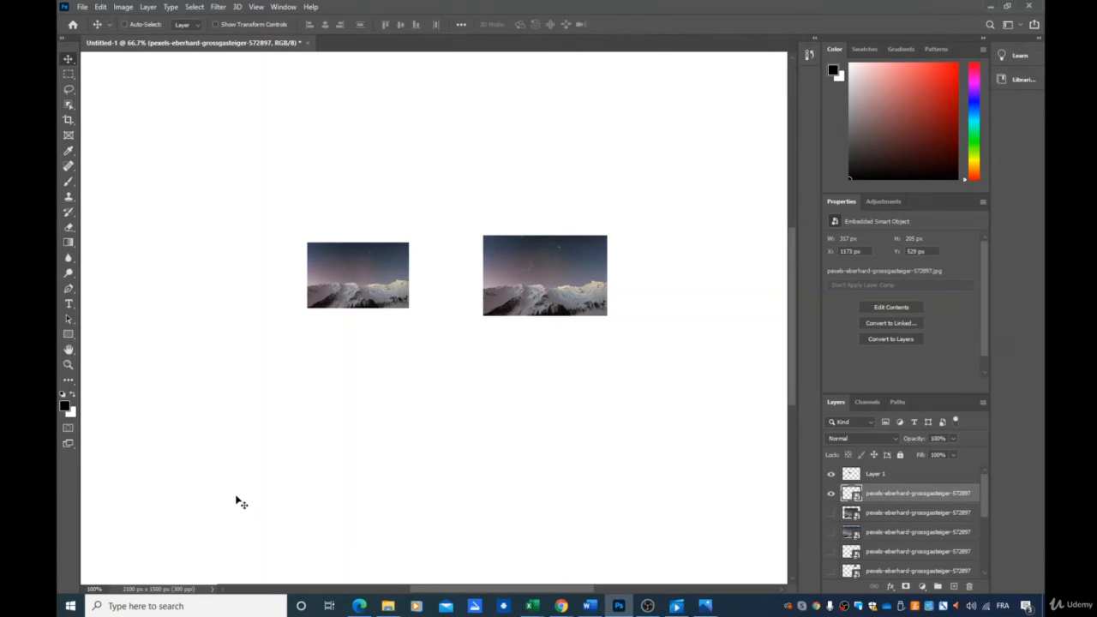
Step: Compare the image quality of the reduced Layer 1 photo and the reduced smart object at 200% zoom
key(ctrl+plus)
key(ctrl+plus)
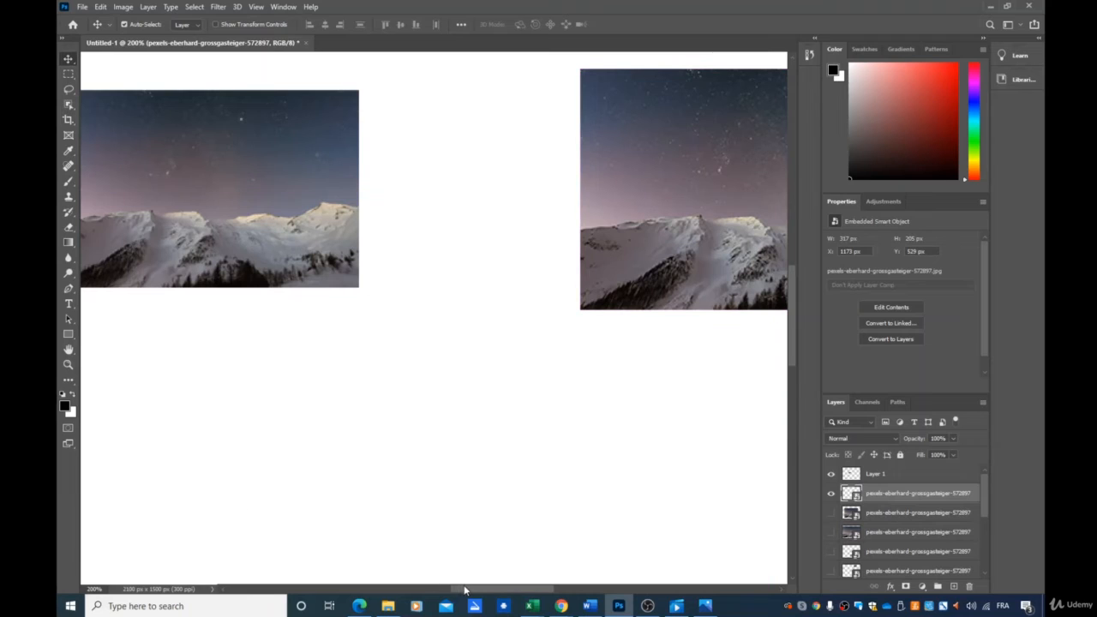
drag(463, 588, 526, 593)
scroll(413, 486, up, 1)
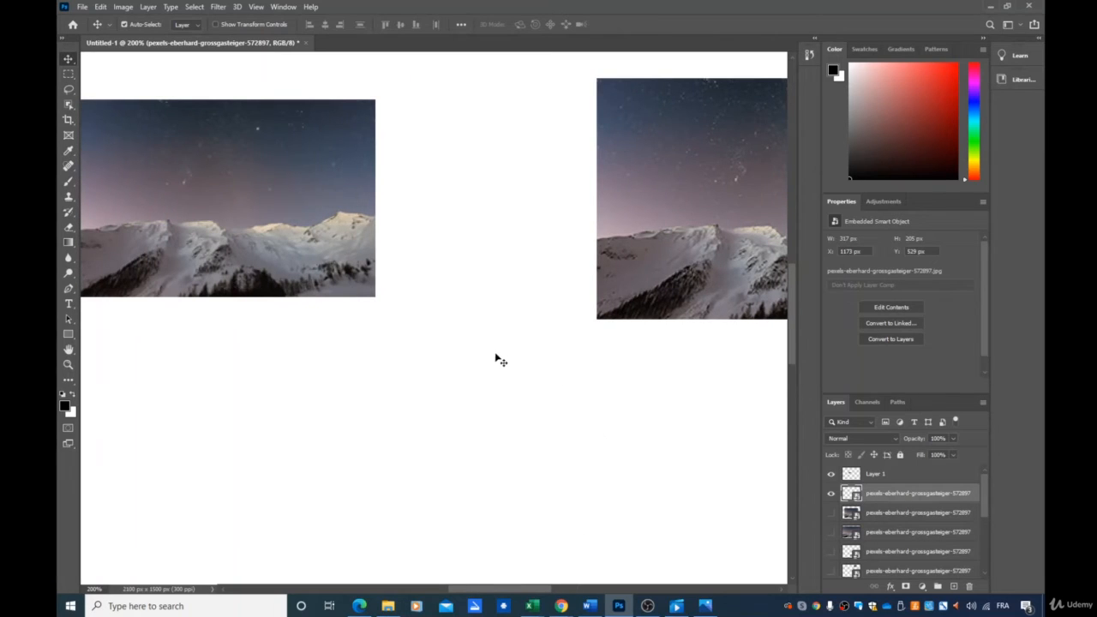
drag(496, 593, 566, 593)
drag(528, 365, 519, 365)
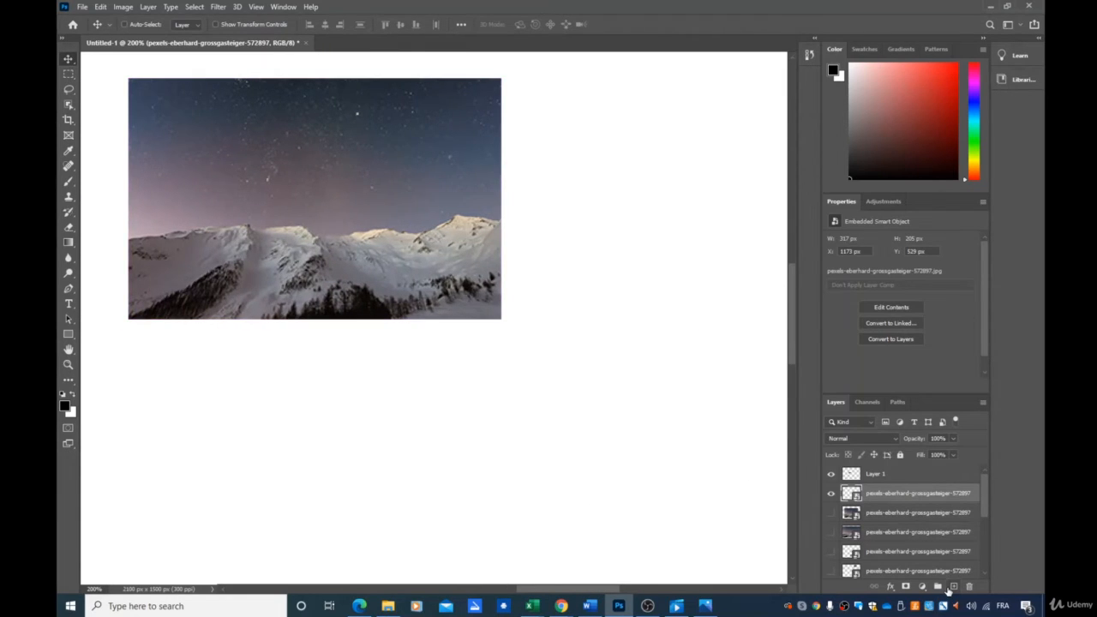
key(ctrl+minus)
key(ctrl+minus)
key(ctrl+minus)
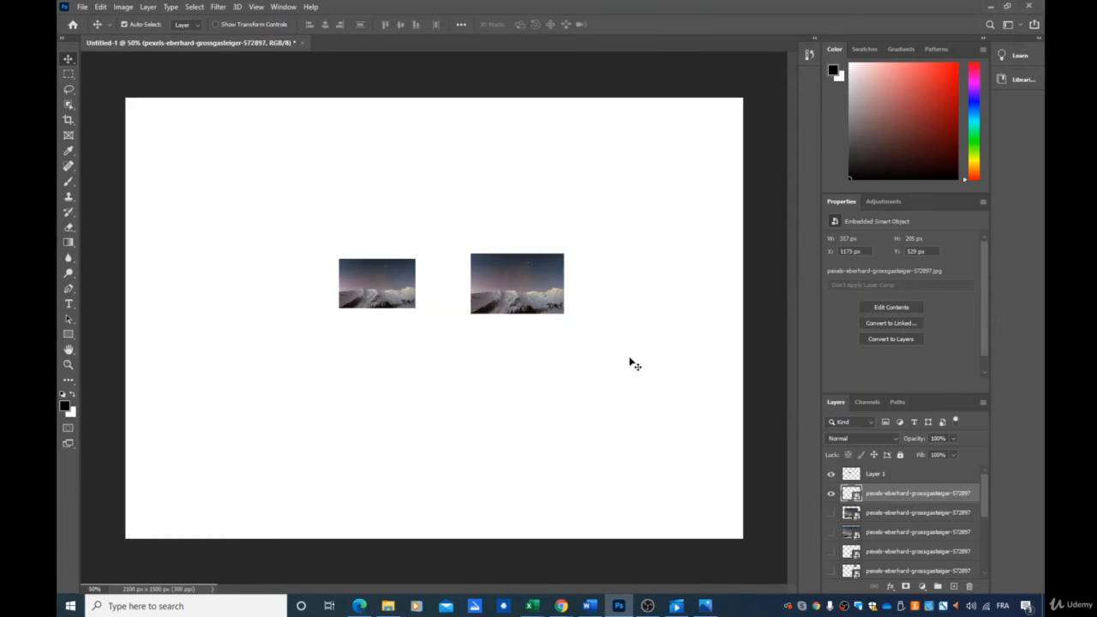
Step: Hide Layer 1 and scale the smart object up to about 6.41%, roughly 1847 by 1195 px, positioned around X 61 px, Y 134 px
click(831, 494)
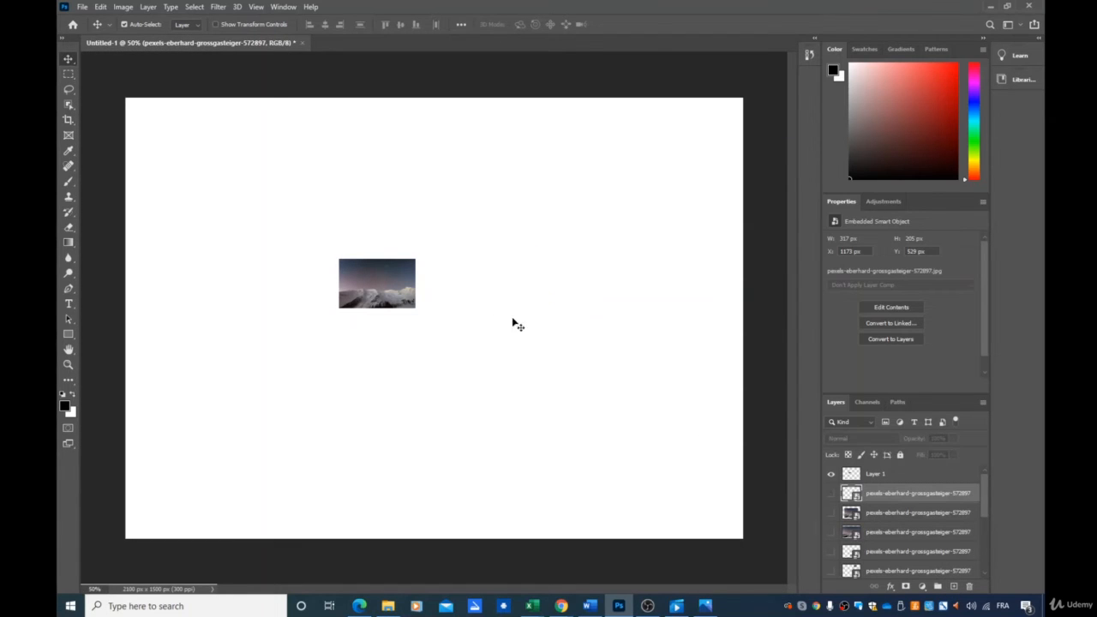
click(830, 474)
click(830, 494)
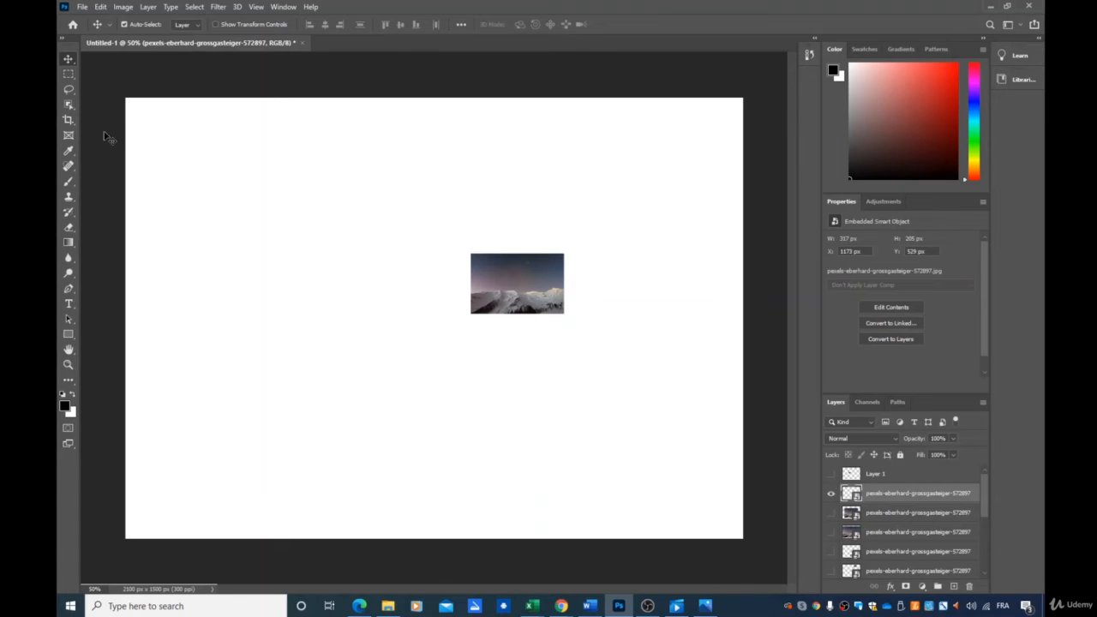
key(ctrl+t)
drag(470, 254, 197, 164)
drag(353, 204, 294, 229)
drag(504, 334, 714, 493)
mouse_move(572, 400)
mouse_down()
mouse_move(551, 398)
mouse_move(555, 407)
mouse_up()
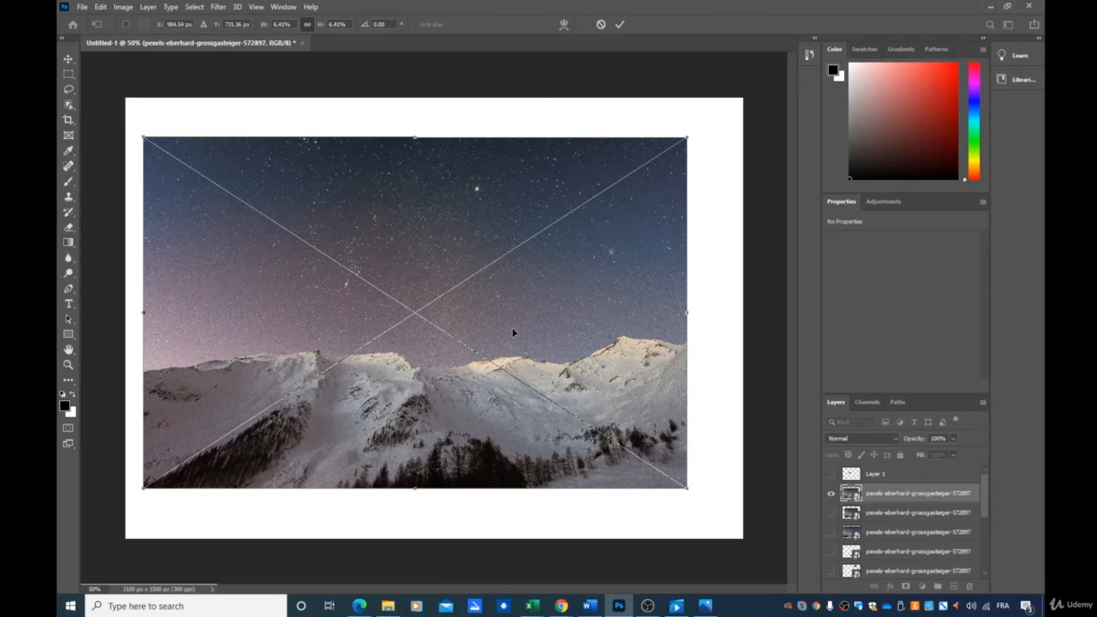
key(Return)
Step: Hide the enlarged smart object, show Layer 1 and move its small photo to about X 203 px, Y 151 px
click(830, 494)
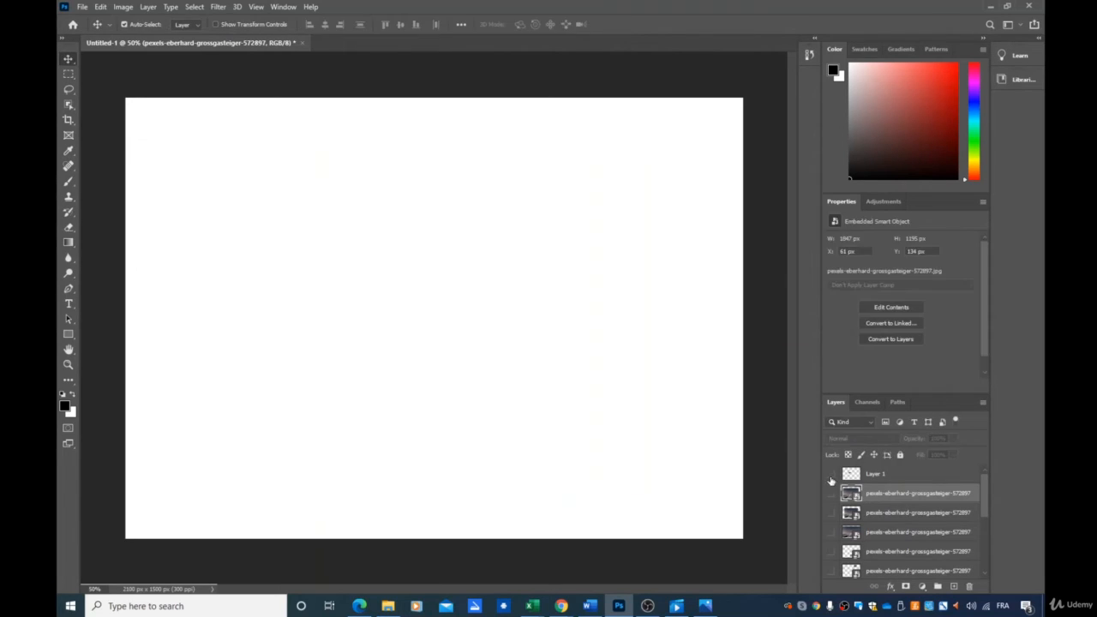
click(852, 475)
click(830, 476)
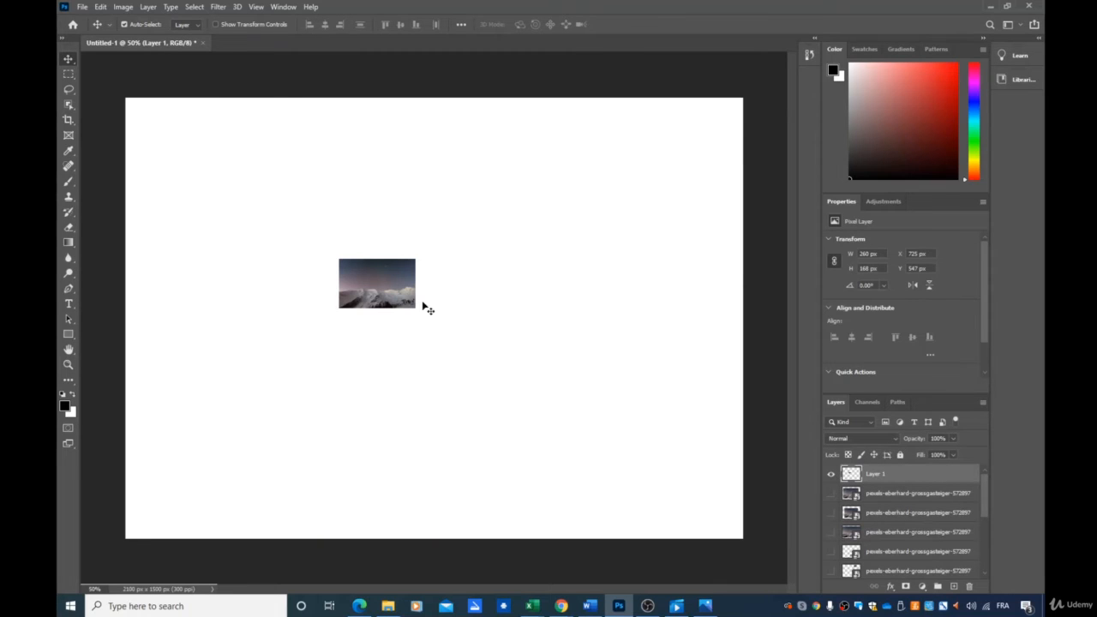
drag(368, 276, 214, 157)
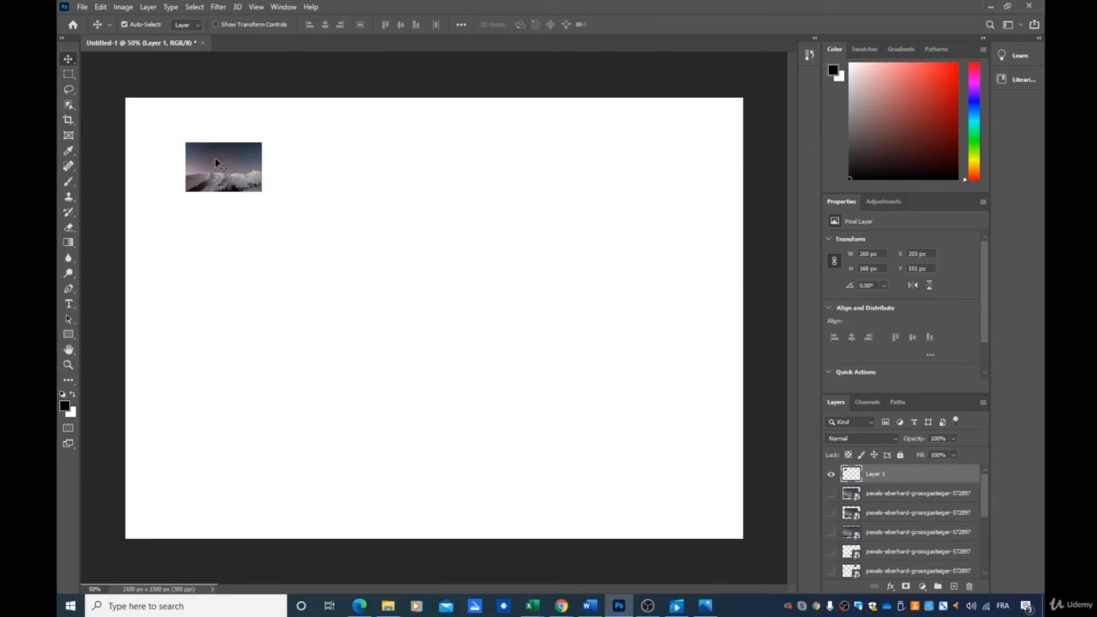
Step: Scale Layer 1 up proportionally to about 685.17%, roughly 1781 by 1151 px, shift it to about X 101 px, and apply the transform
key(ctrl+t)
drag(262, 192, 685, 505)
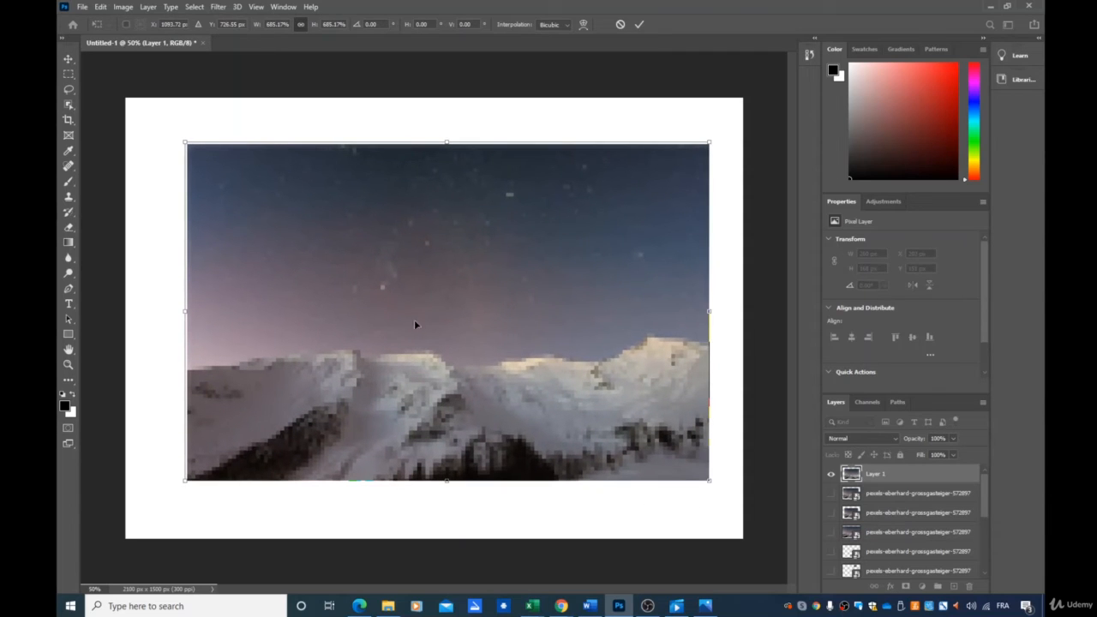
drag(415, 323, 397, 325)
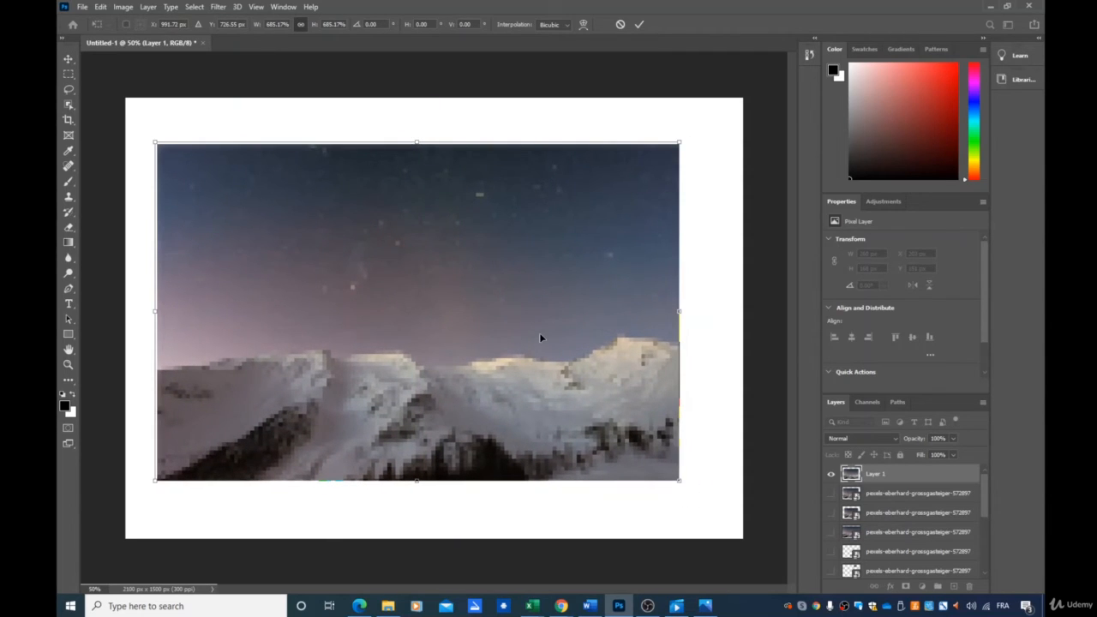
key(Return)
Step: Alternate the visibility of Layer 1 and the enlarged smart object below it to compare their sharpness
click(830, 494)
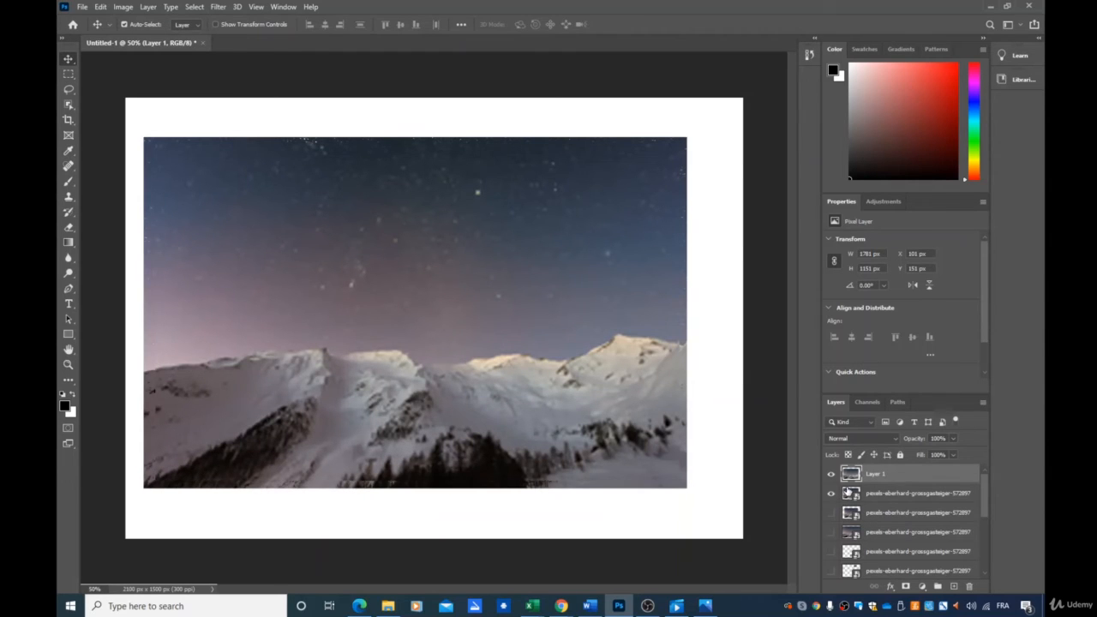
click(830, 476)
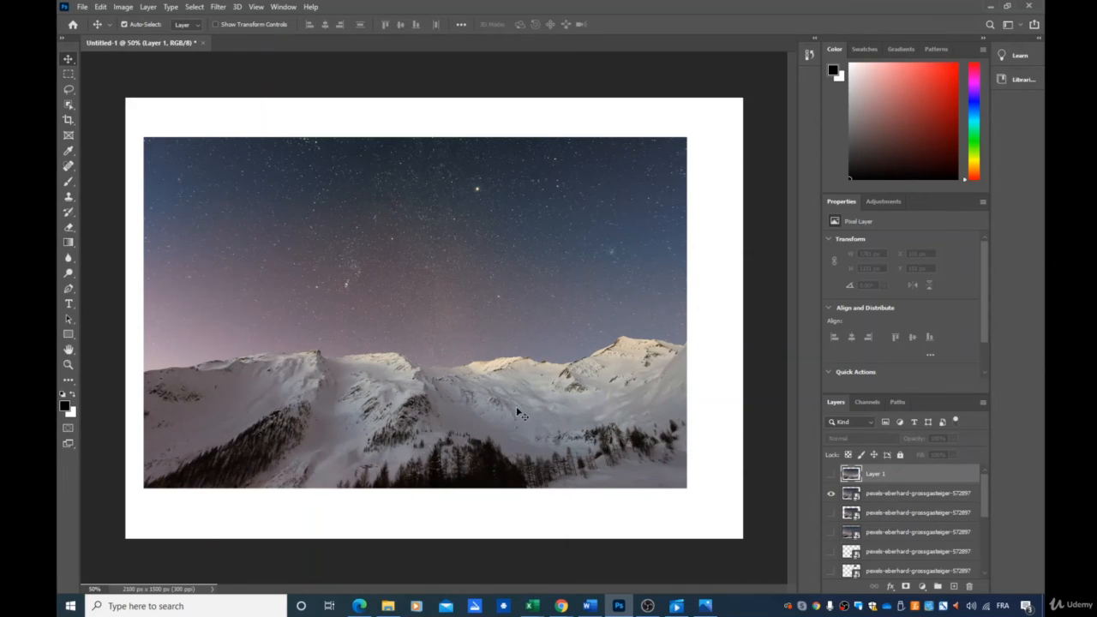
click(830, 493)
click(831, 474)
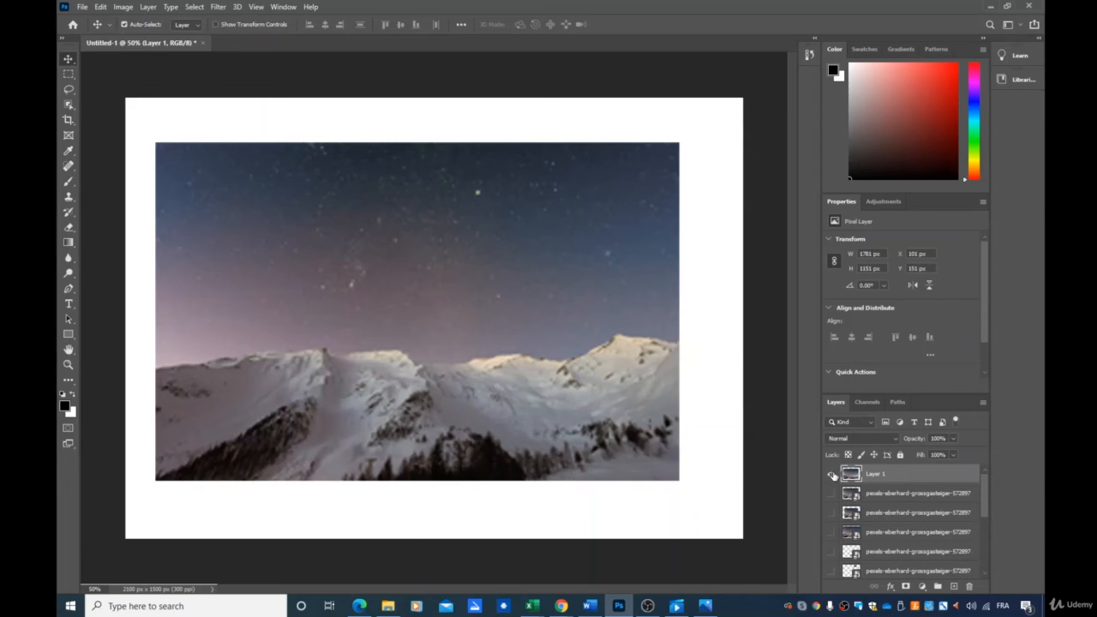
click(830, 475)
click(830, 493)
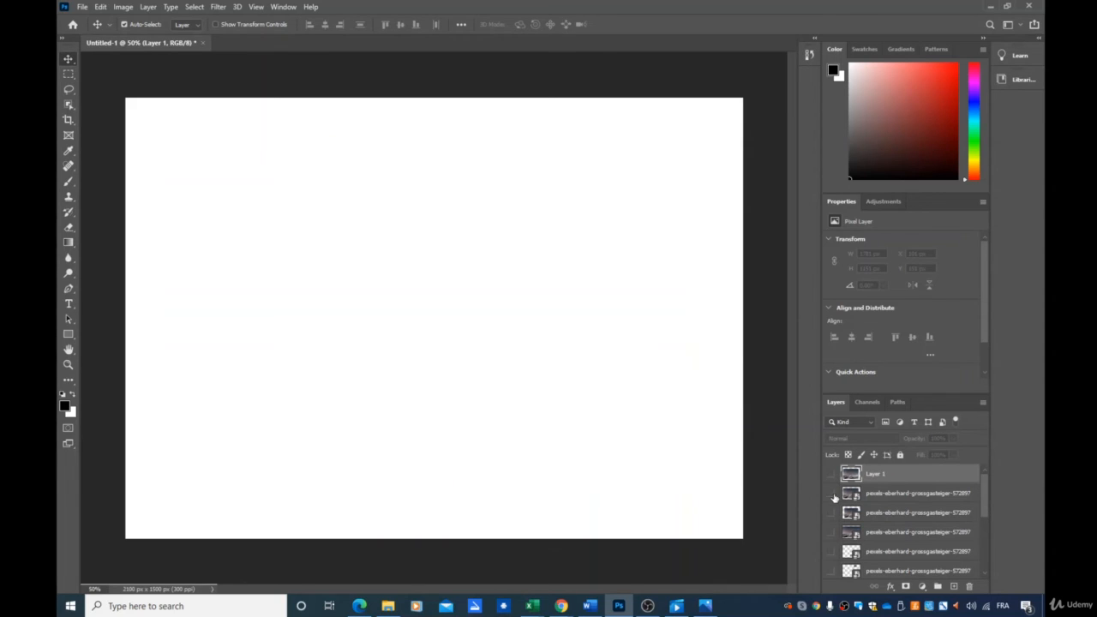